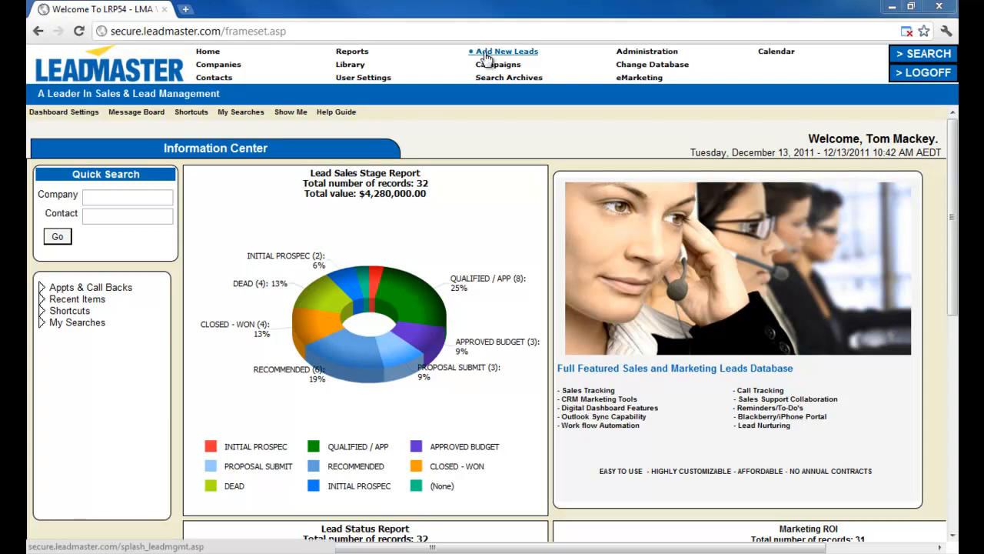
# Go to the Add New Leads page and choose Add New Record.
pyautogui.click(485, 54)
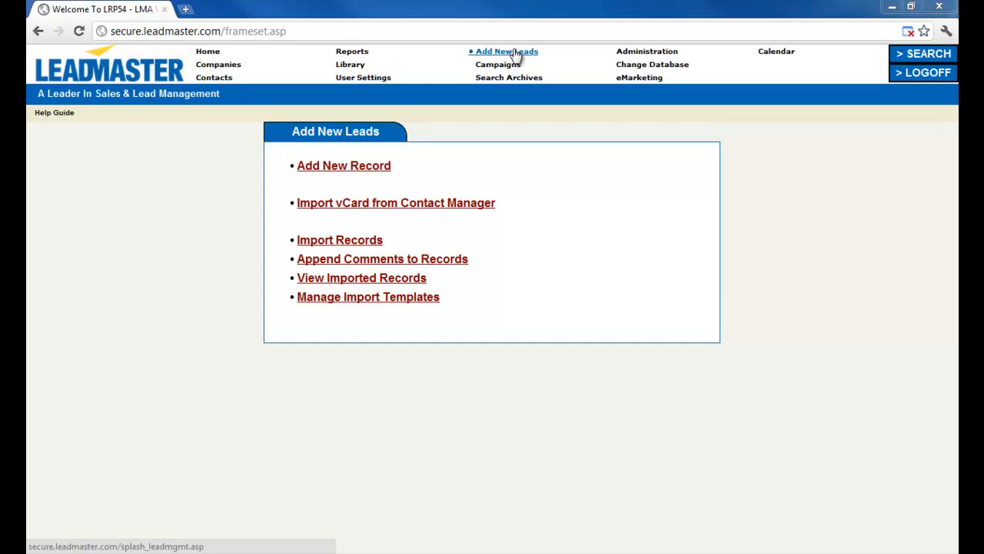
pyautogui.click(385, 173)
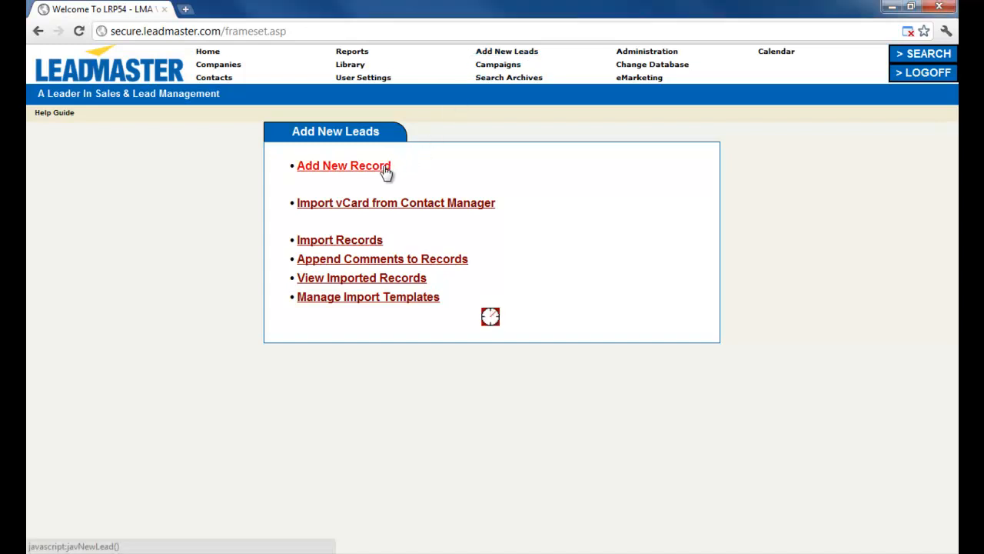
# Enter the contact's first and last name and pick company LeadMaster Australia Pty. Ltd.
pyautogui.click(385, 172)
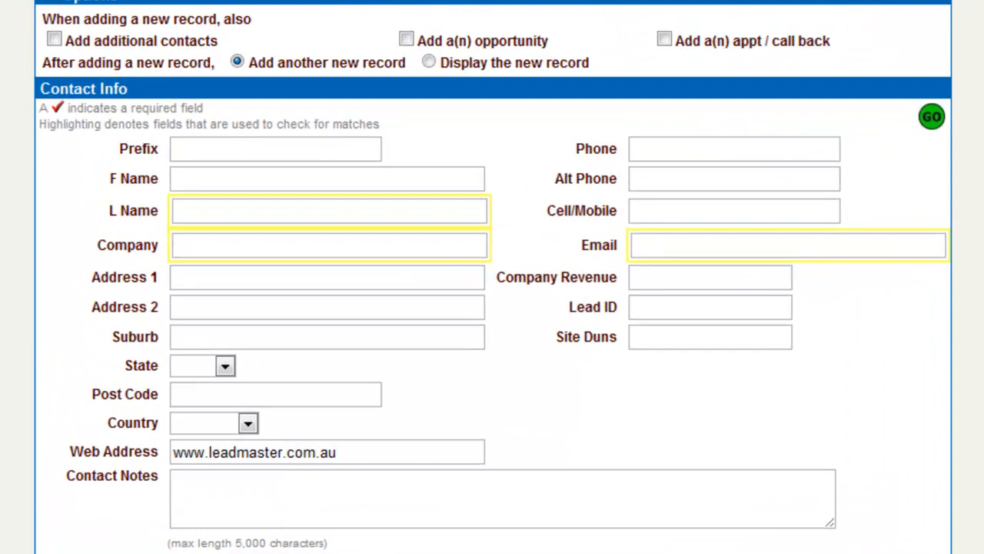
pyautogui.click(196, 178)
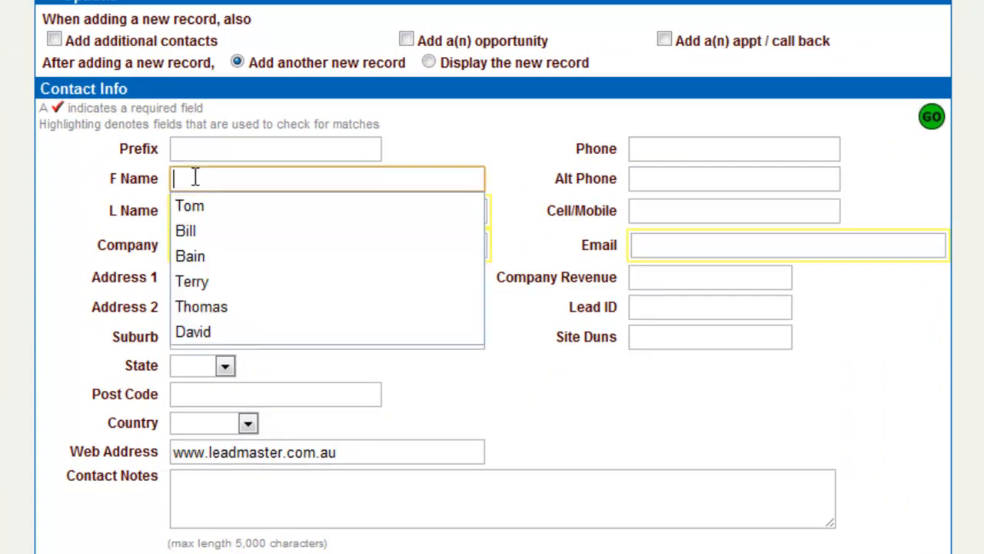
pyautogui.write('Jane')
pyautogui.press('Tab')
pyautogui.write('Smith')
pyautogui.press('Tab')
pyautogui.write('Laed')
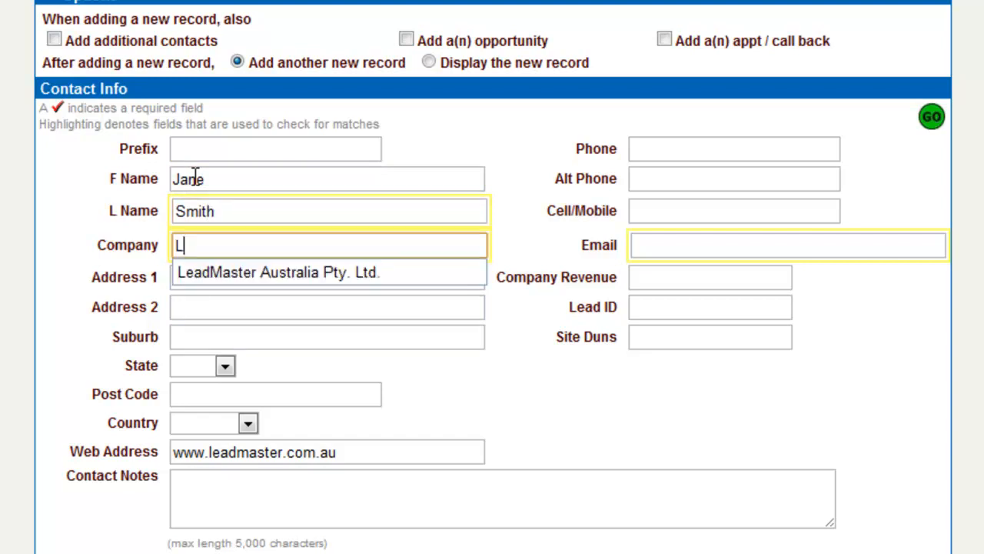
pyautogui.press('BackSpace')
pyautogui.press('BackSpace')
pyautogui.press('BackSpace')
pyautogui.write('ea')
pyautogui.press('Down')
pyautogui.press('Return')
# Fill in the contact's phone number from the suggestion and their e-mail address.
pyautogui.press('Tab')
pyautogui.press('Tab')
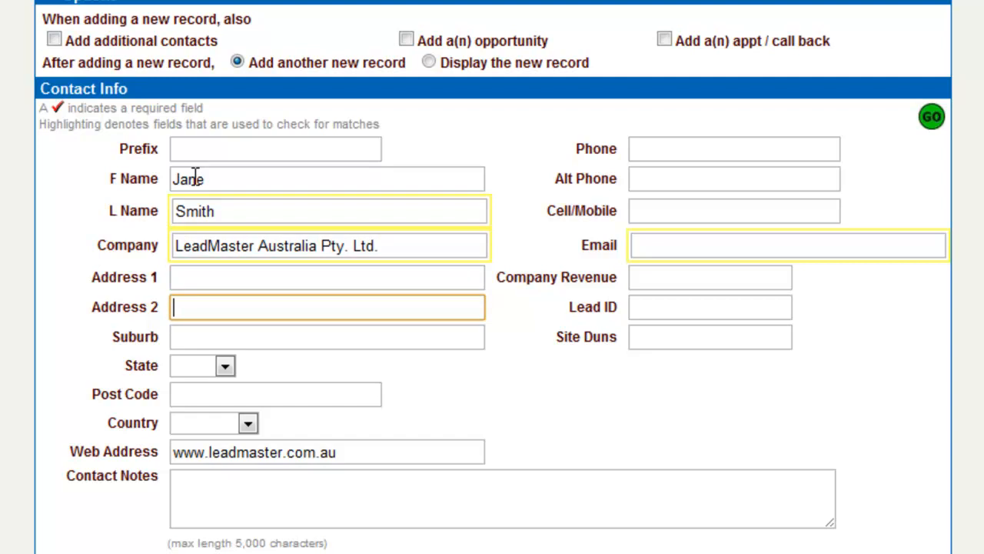
pyautogui.press('Tab')
pyautogui.press('Tab')
pyautogui.press('Tab')
pyautogui.press('Tab')
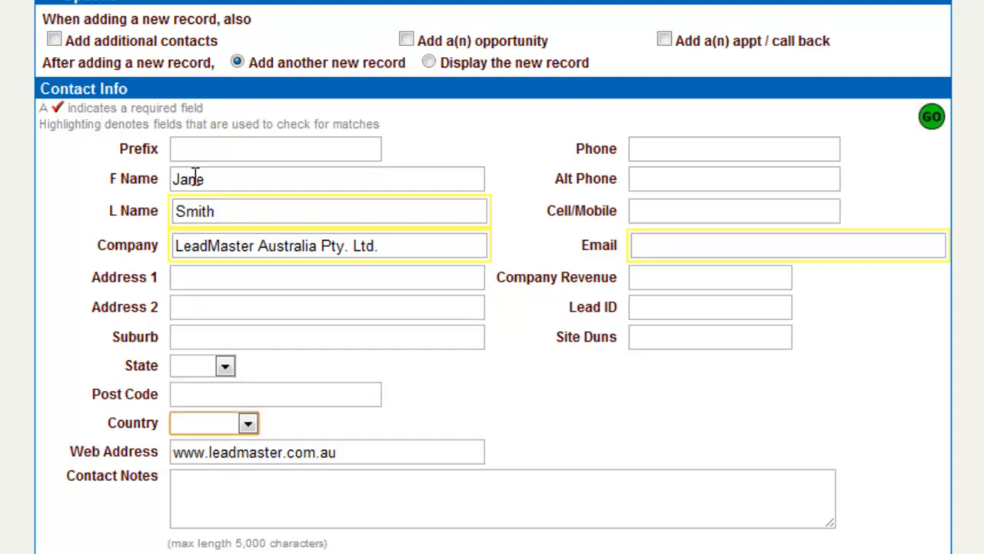
pyautogui.click(672, 149)
pyautogui.write('1300')
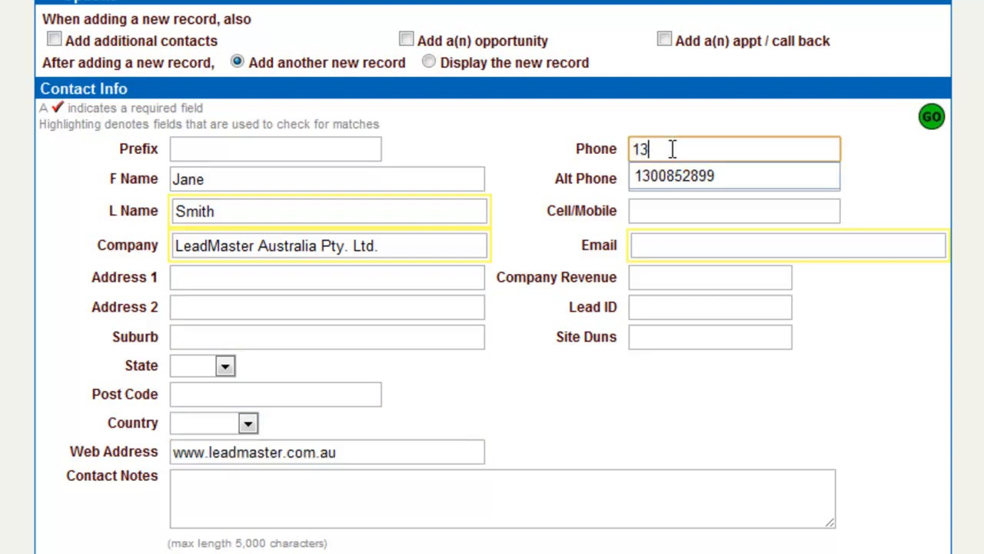
pyautogui.press('Down')
pyautogui.press('Return')
pyautogui.press('Tab')
pyautogui.press('Tab')
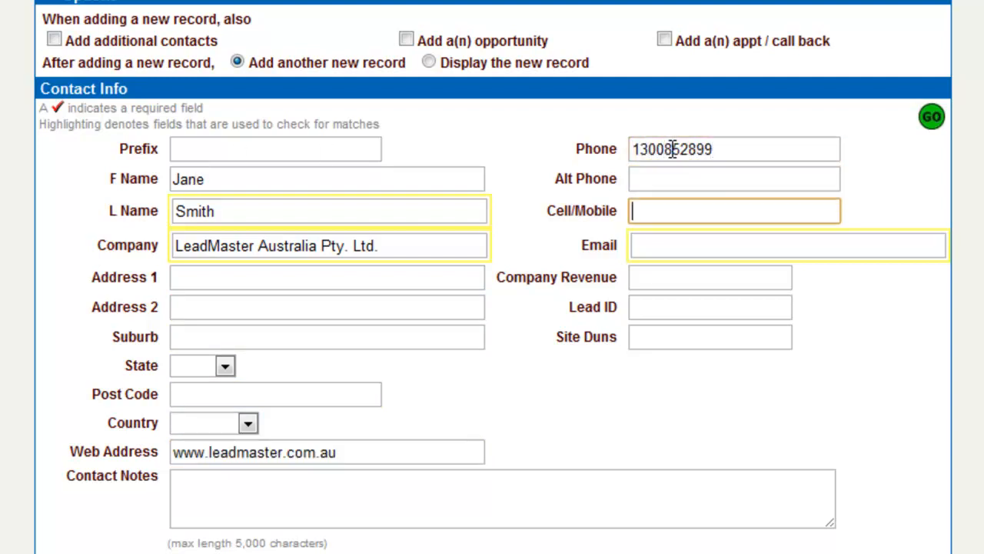
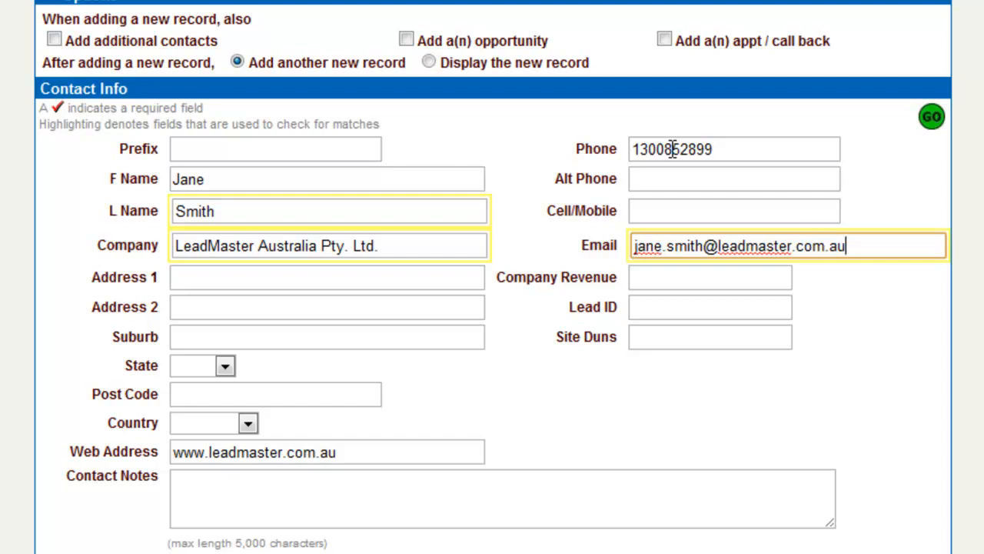
# Choose to display the new record, then set status HAVE NOT REACHED and source Info Now.
pyautogui.click(429, 62)
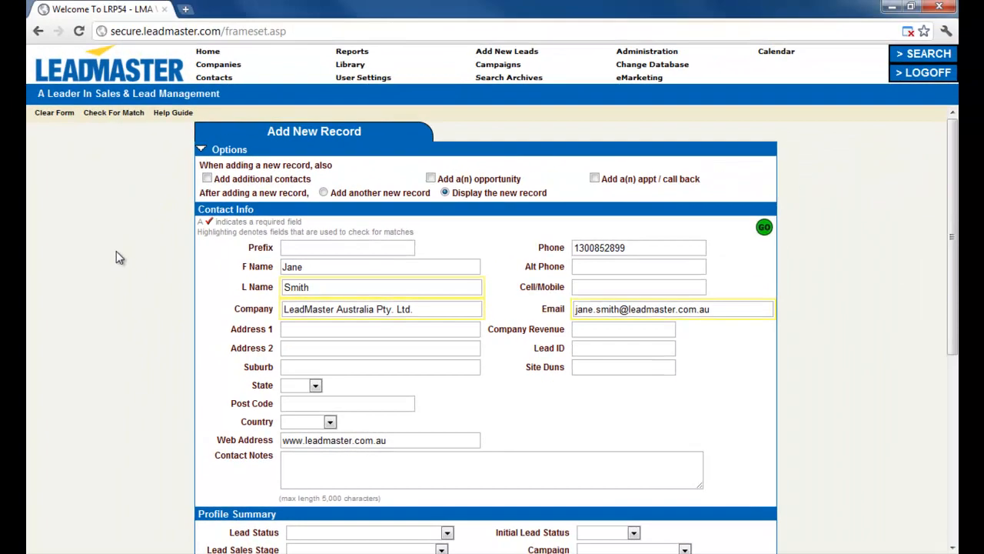
pyautogui.scroll(-1, 116, 251)
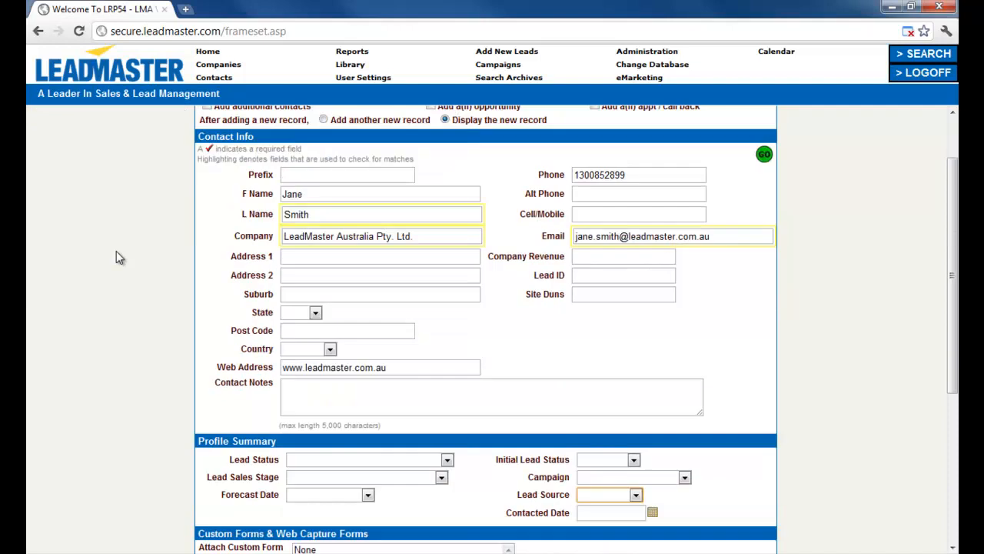
pyautogui.scroll(-2, 116, 251)
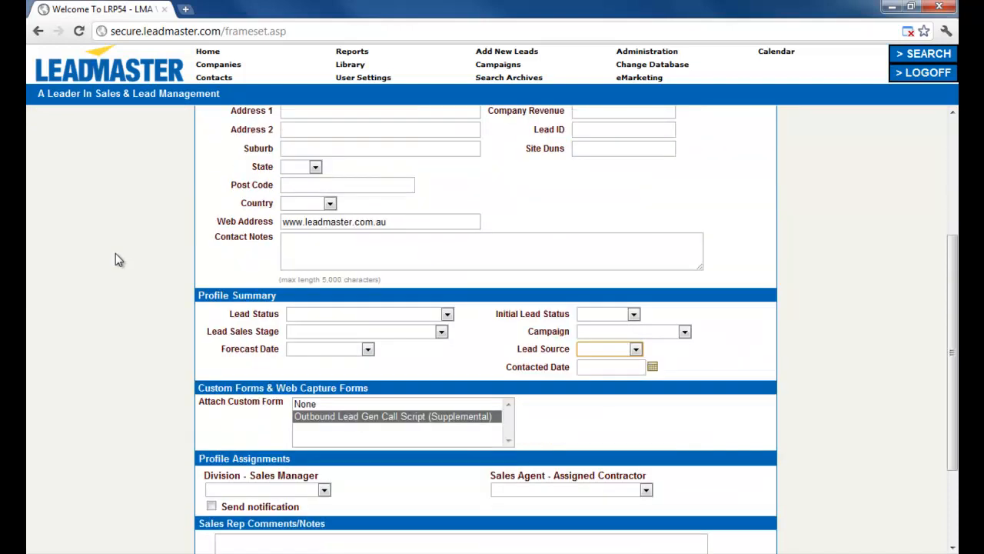
pyautogui.scroll(-1, 115, 253)
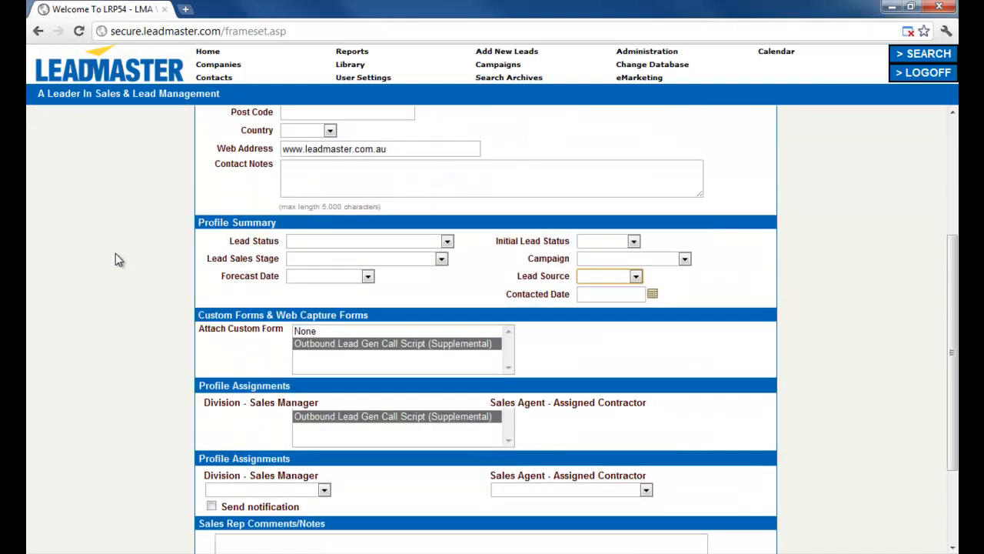
pyautogui.click(307, 241)
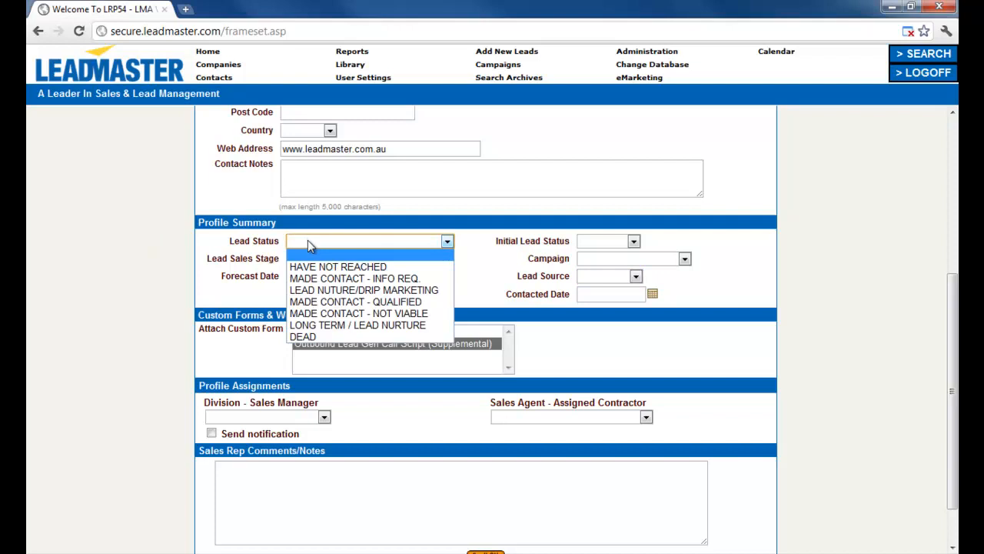
pyautogui.click(314, 267)
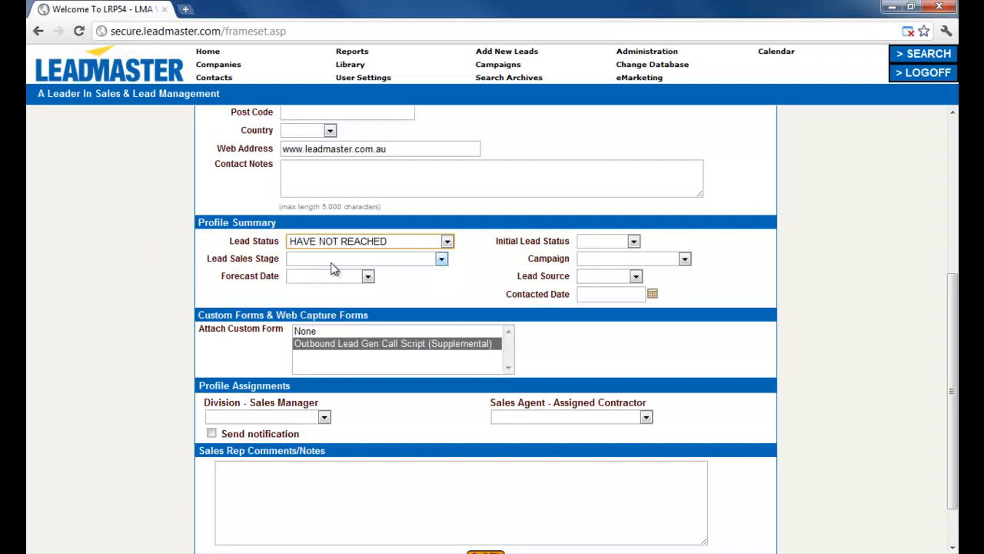
pyautogui.click(619, 278)
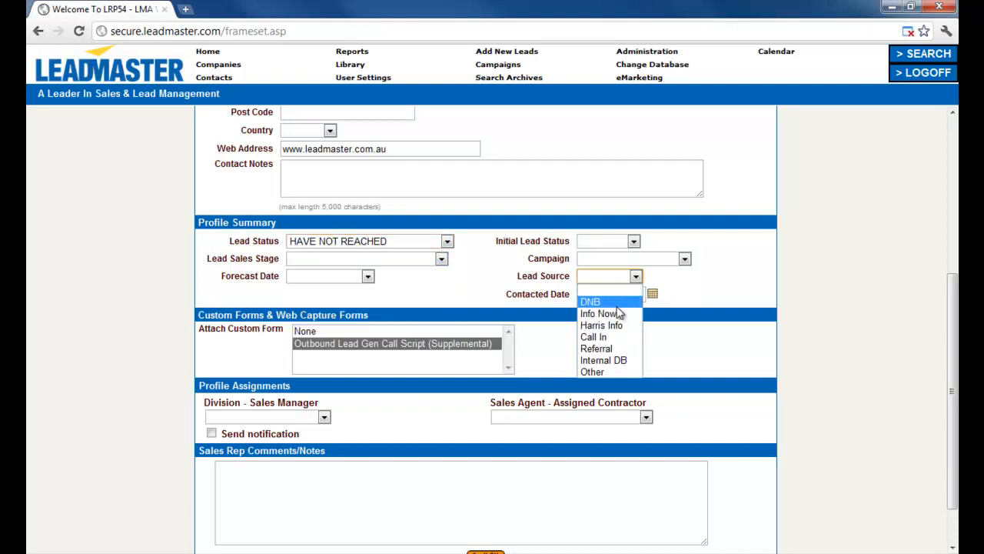
pyautogui.click(619, 314)
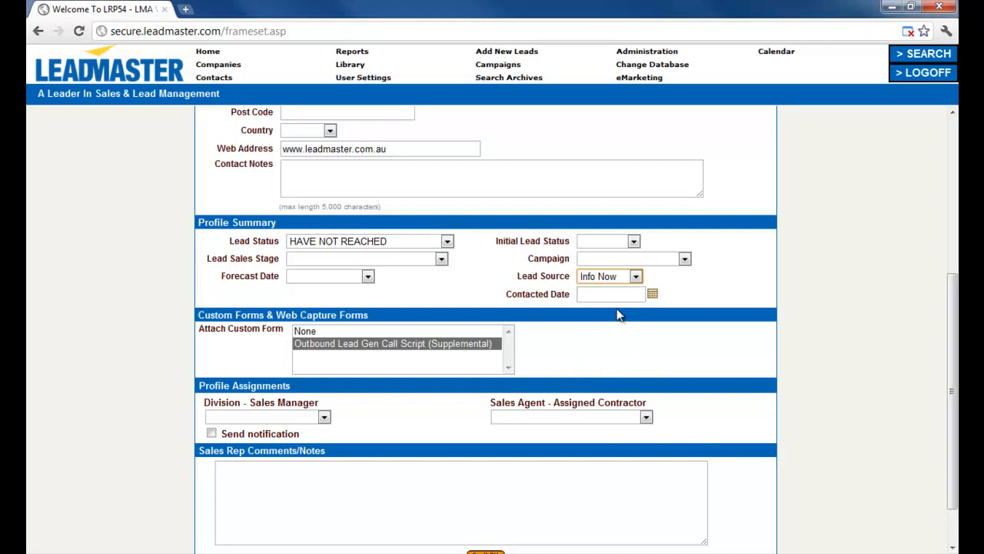
# Assign campaign LMA eMarketing, forecast November 2011, and attach the Outbound Lead Gen call script.
pyautogui.click(602, 261)
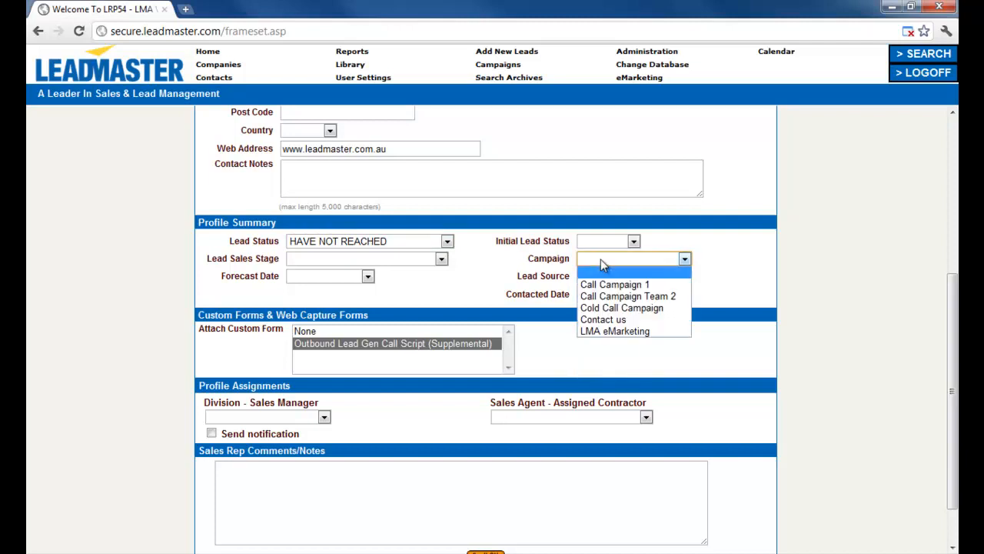
pyautogui.click(623, 332)
pyautogui.click(367, 278)
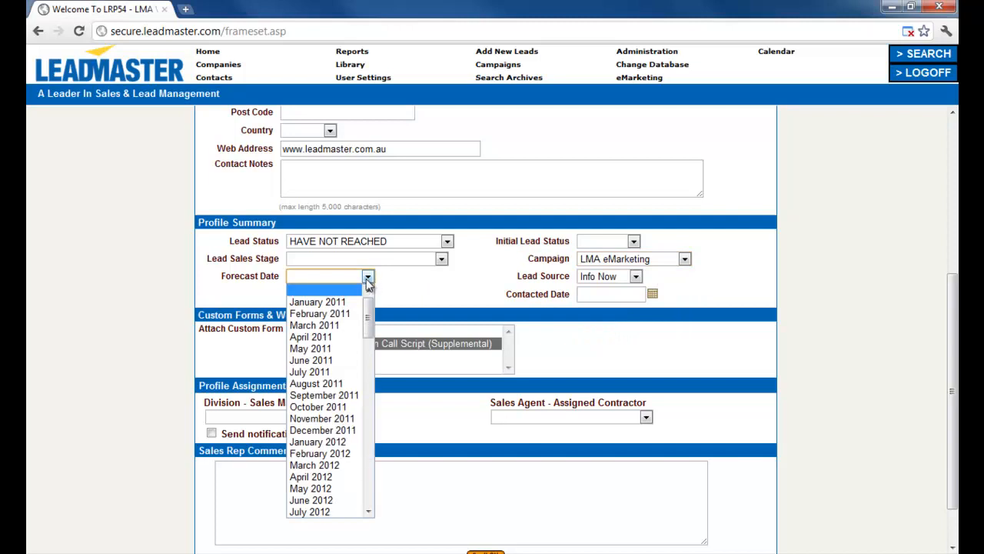
pyautogui.click(345, 418)
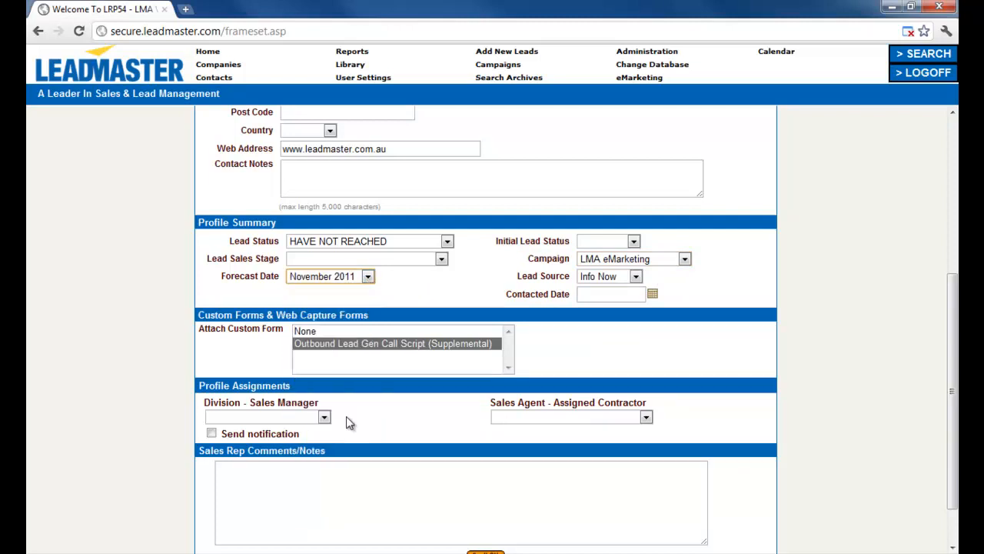
pyautogui.click(326, 347)
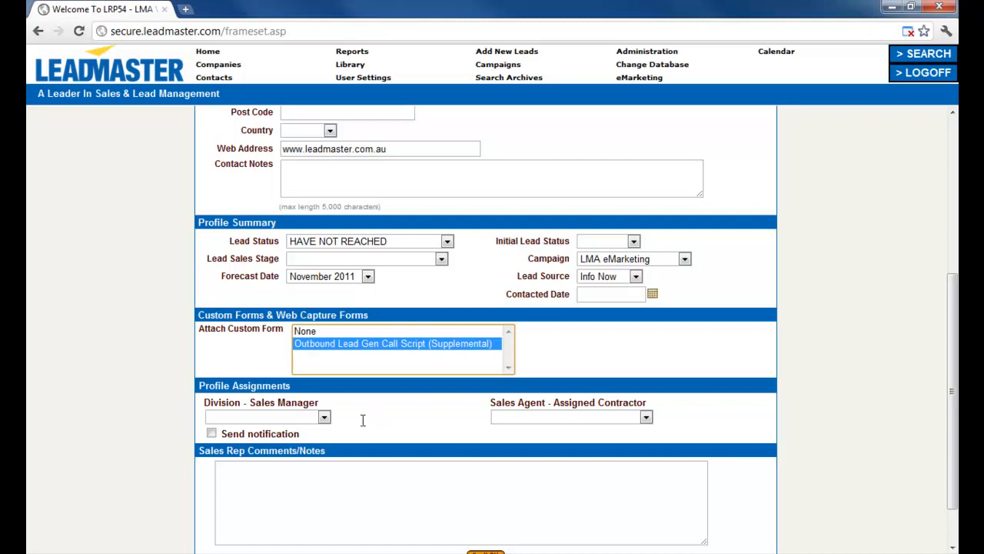
pyautogui.scroll(-1, 363, 423)
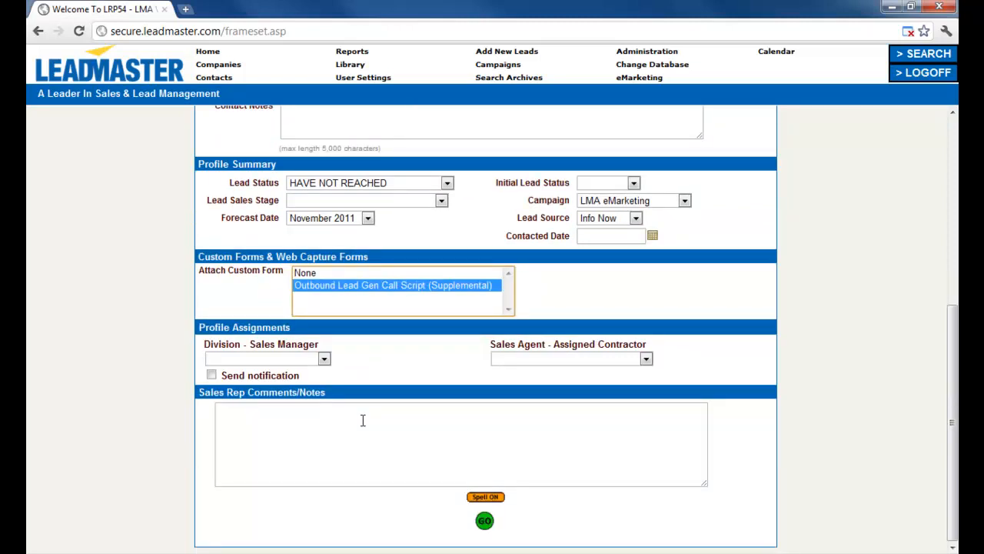
# Leave sales manager and notification unset, add a sales rep comment noting a new contact, and submit.
pyautogui.click(323, 360)
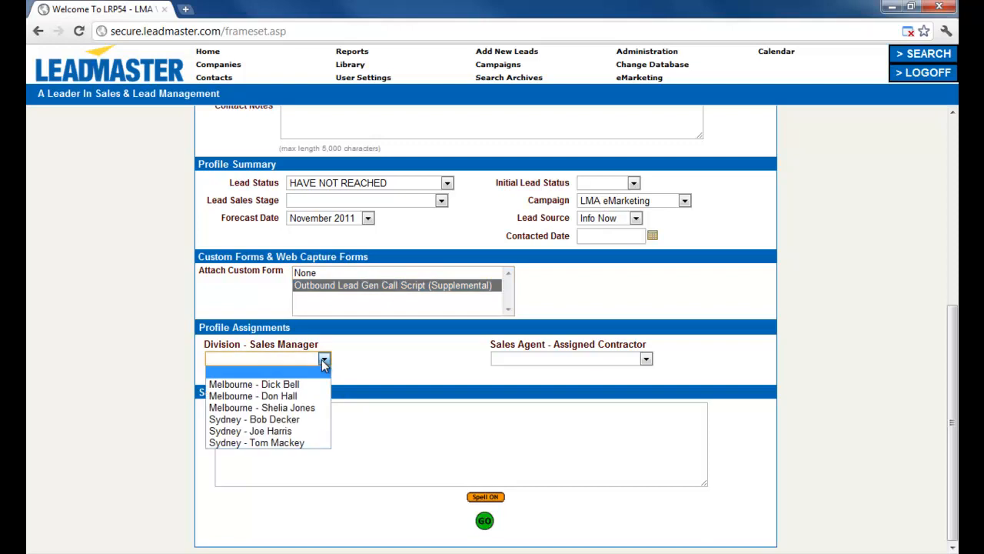
pyautogui.click(324, 361)
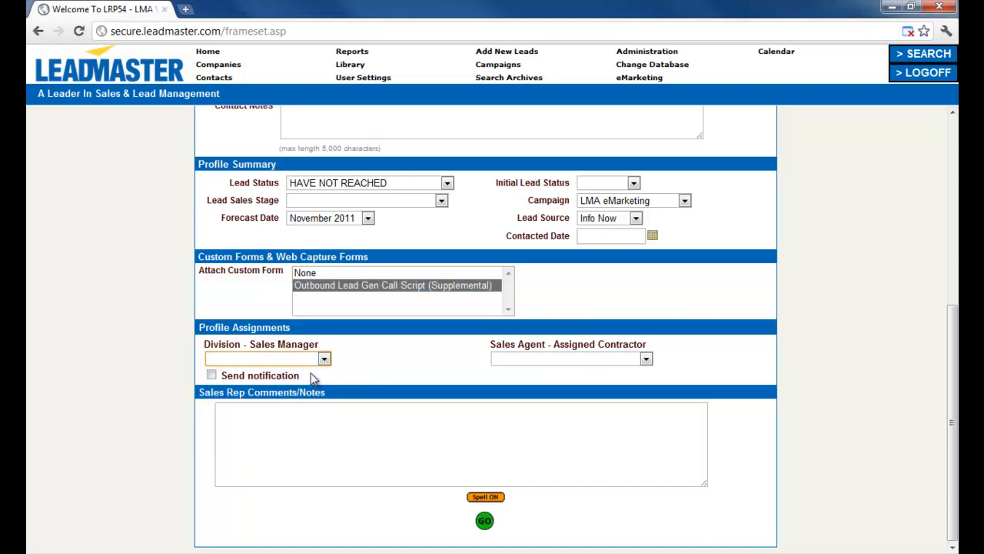
pyautogui.click(212, 377)
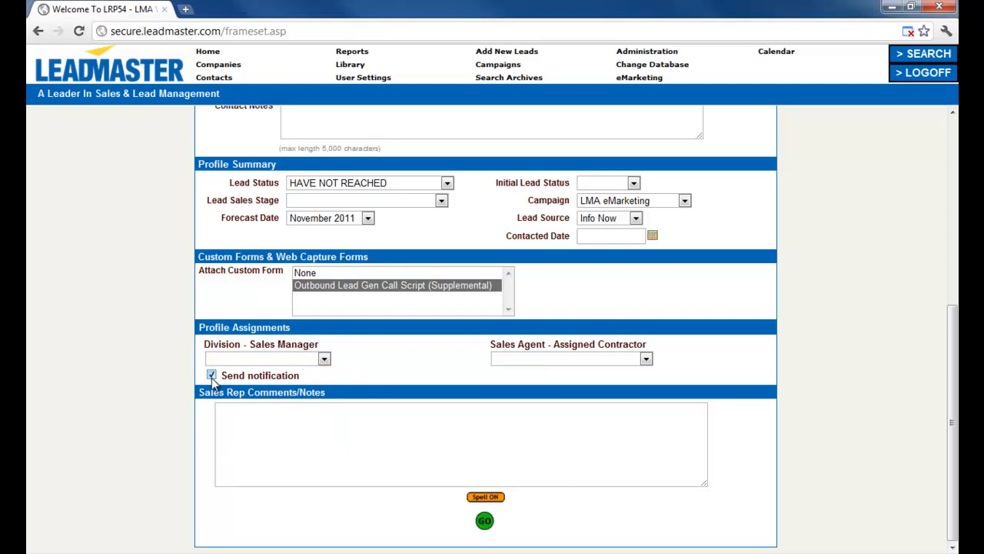
pyautogui.click(211, 376)
pyautogui.click(278, 432)
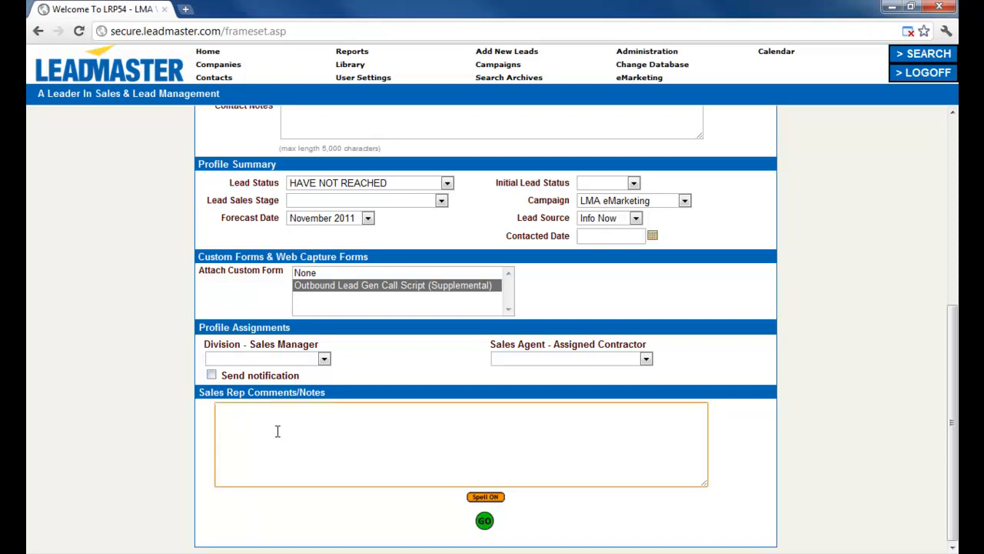
pyautogui.write('Jane is a new contact')
pyautogui.click(483, 521)
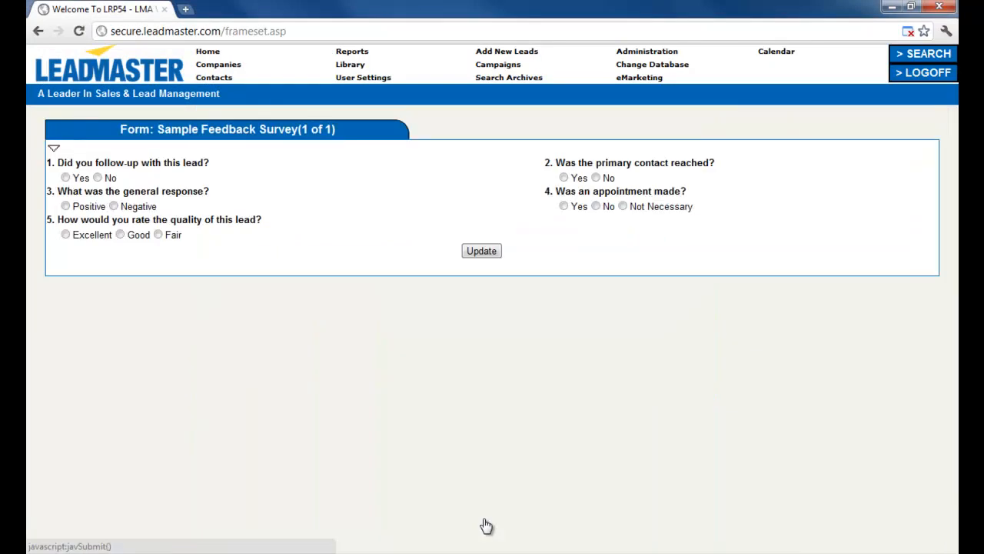
# Submit the Sample Feedback Survey with Update to create the lead record.
pyautogui.click(486, 258)
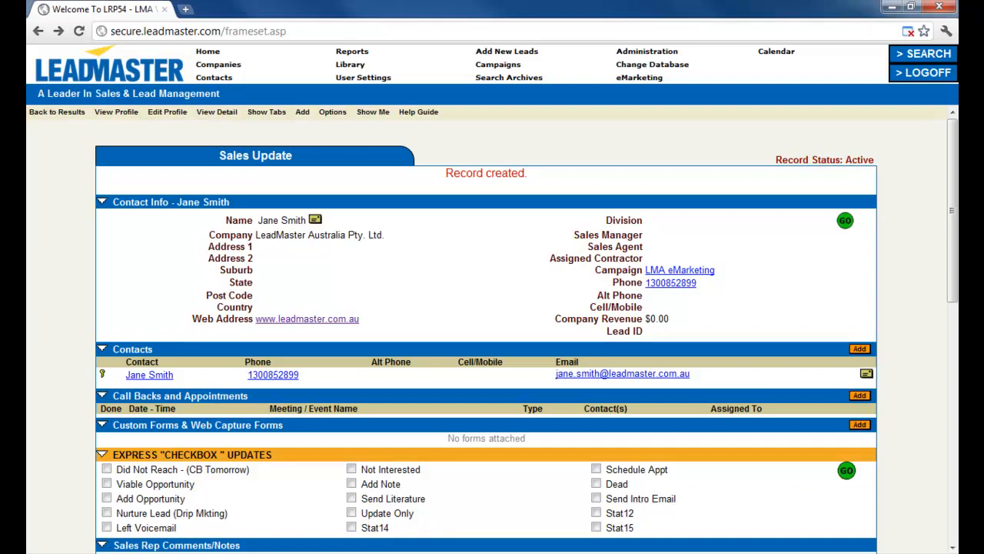
# Return to LeadMaster's Add New Leads page.
pyautogui.click(491, 52)
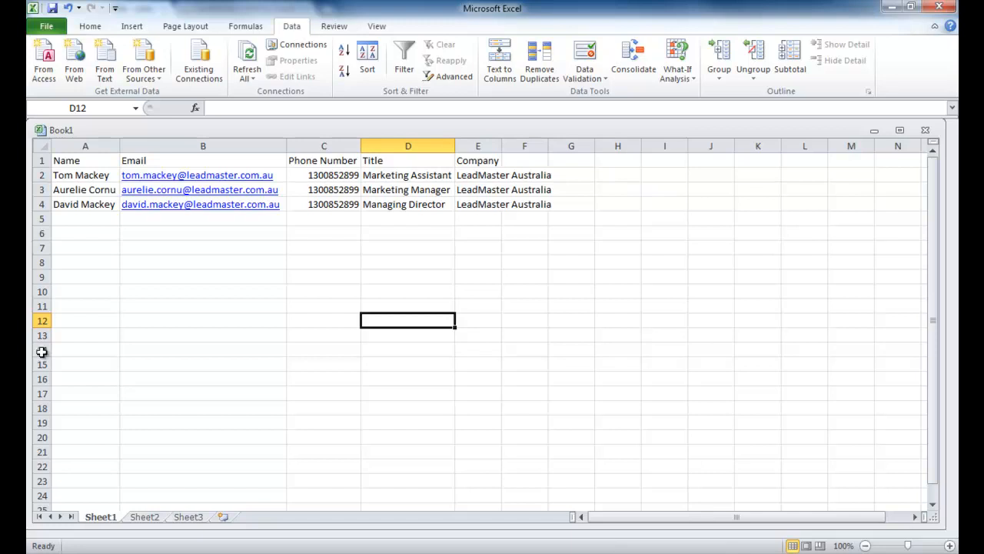
pyautogui.click(37, 161)
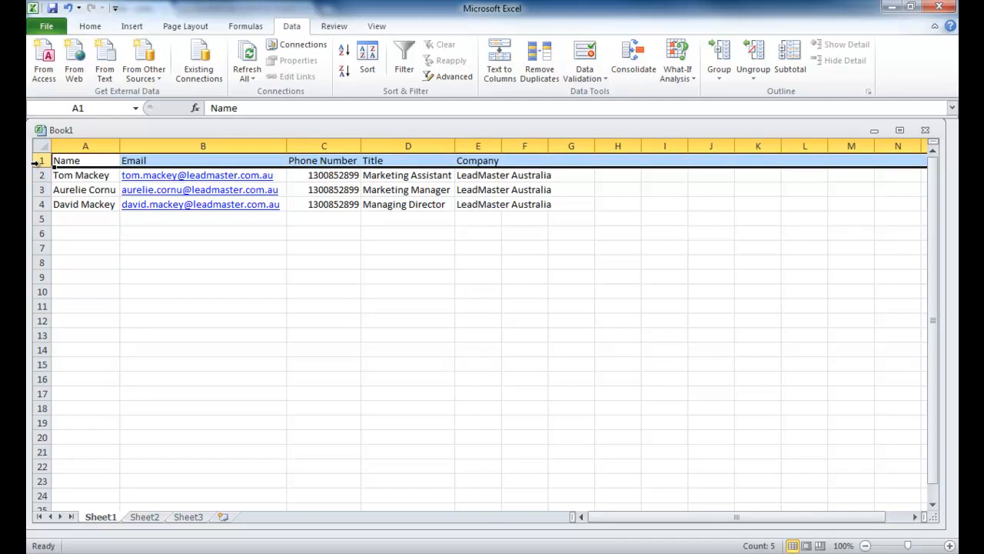
pyautogui.click(93, 256)
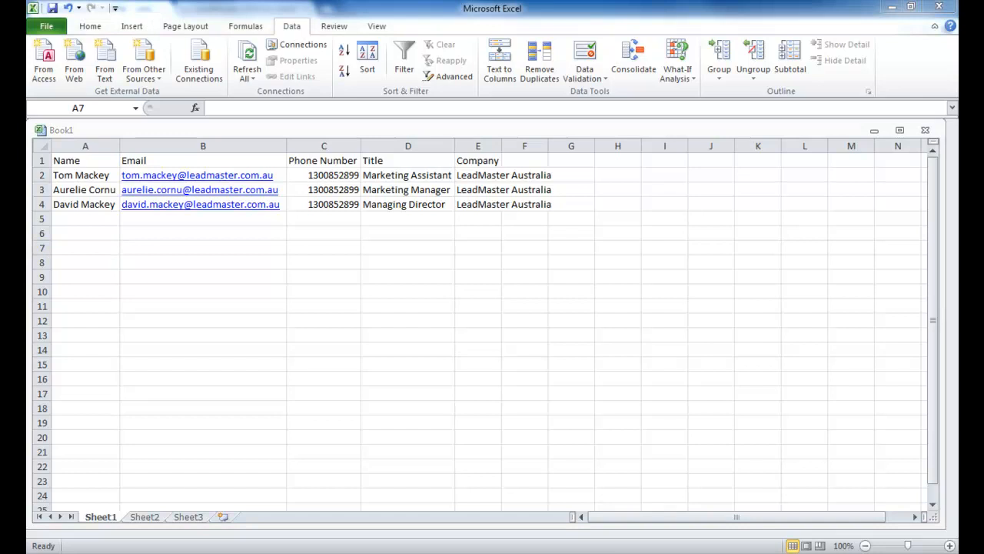
pyautogui.click(85, 146)
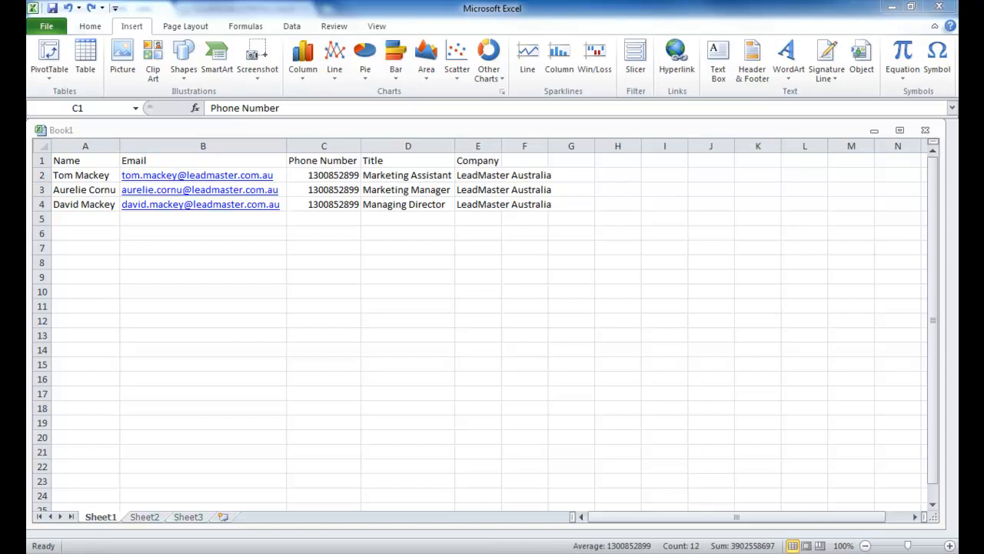
# Cut columns B:E and insert them at column C, leaving column B empty.
pyautogui.click(204, 143)
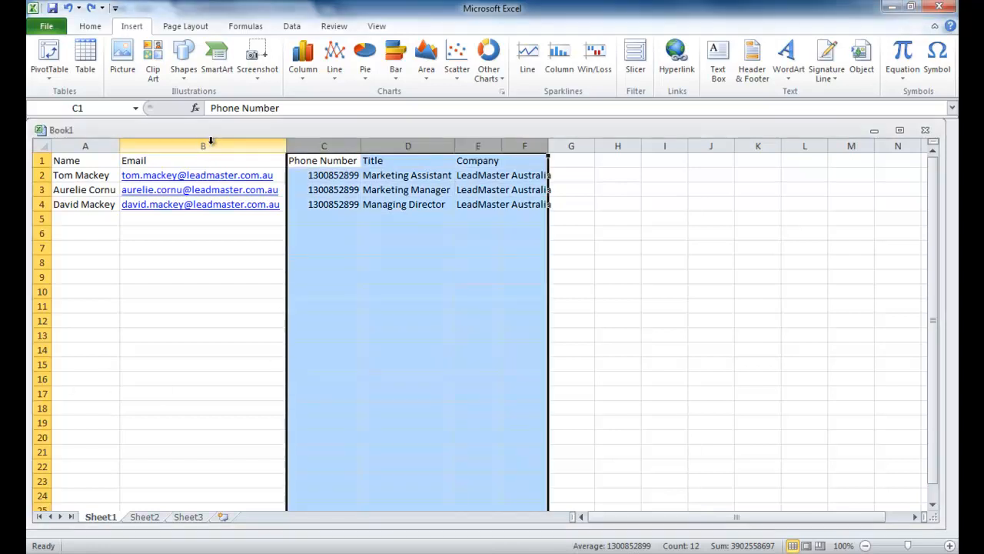
pyautogui.click(205, 144)
pyautogui.keyDown('shift'); pyautogui.click(469, 145); pyautogui.keyUp('shift')
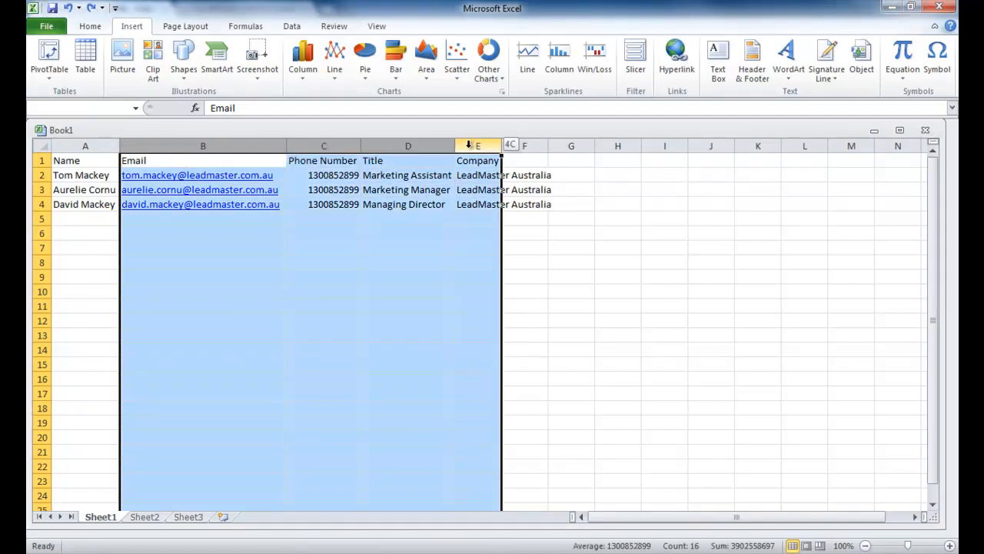
pyautogui.hotkey('ctrl', 'c')
pyautogui.click(338, 163)
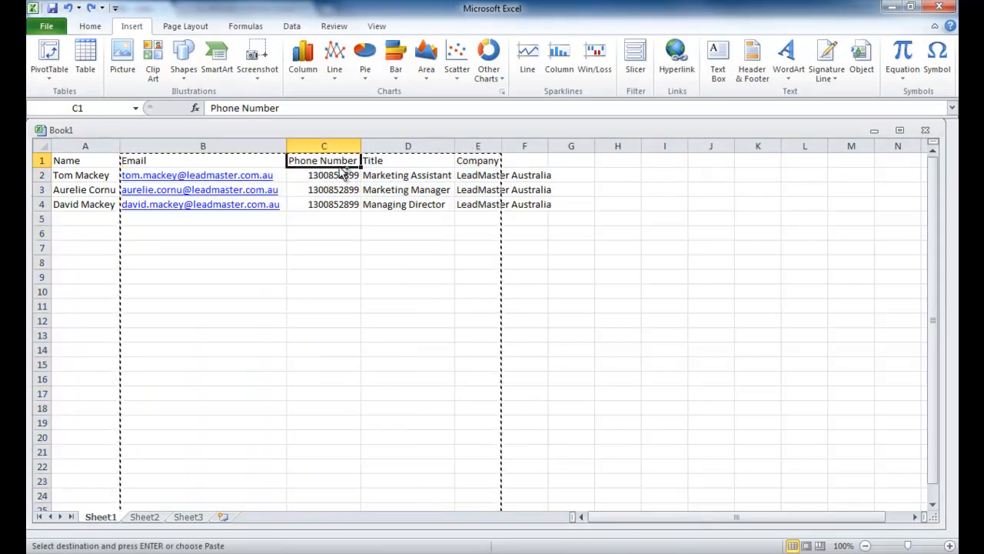
pyautogui.hotkey('ctrl', 'v')
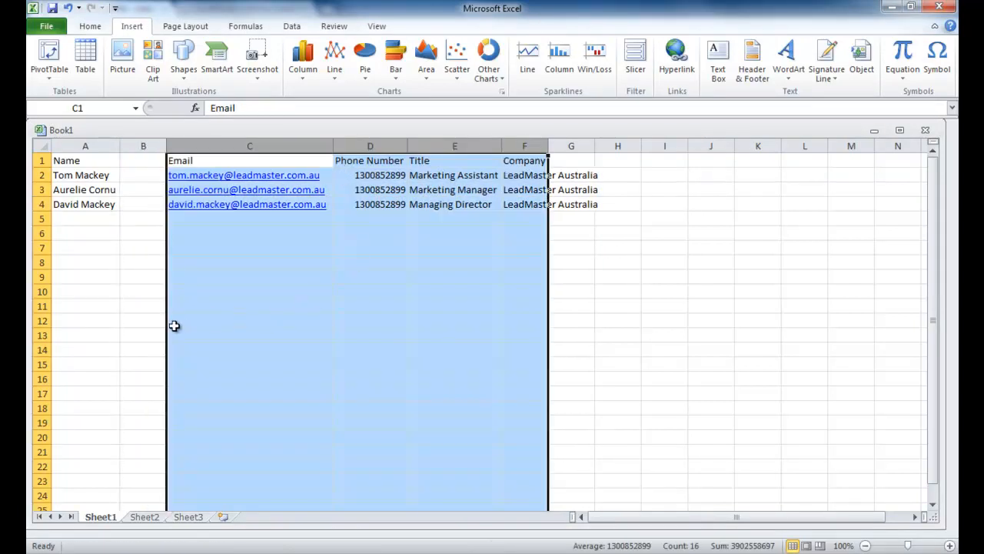
# Select the Name column A and bring up the Data tools.
pyautogui.click(146, 338)
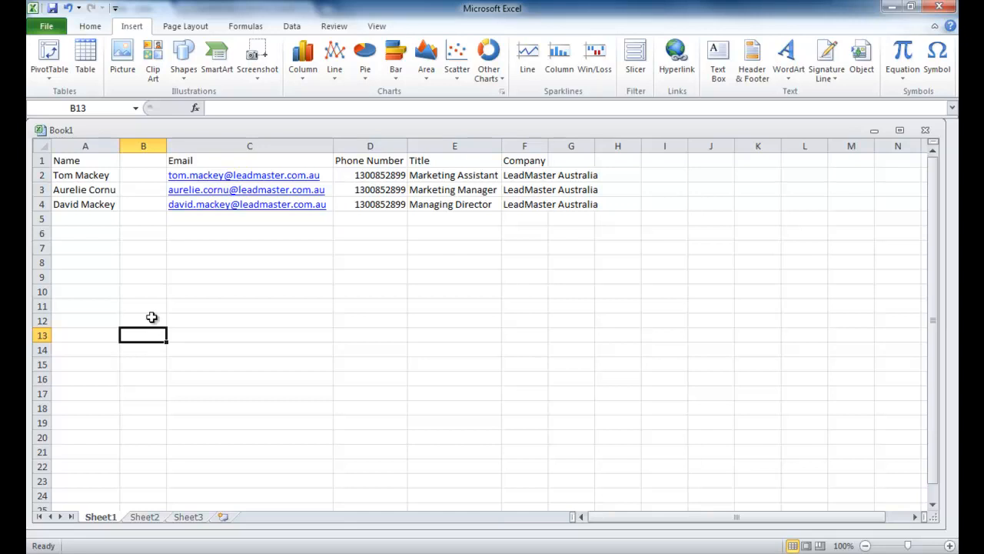
pyautogui.click(87, 145)
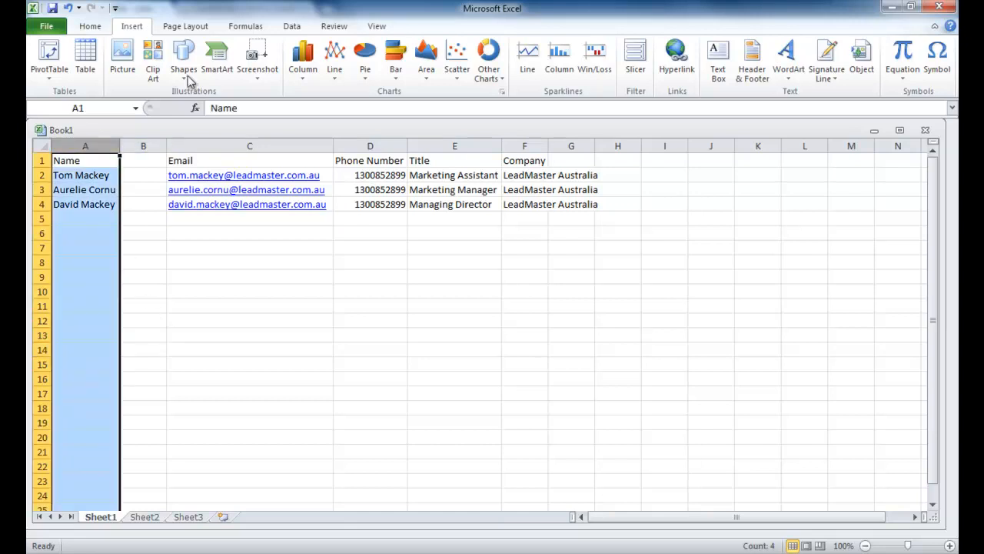
pyautogui.click(291, 28)
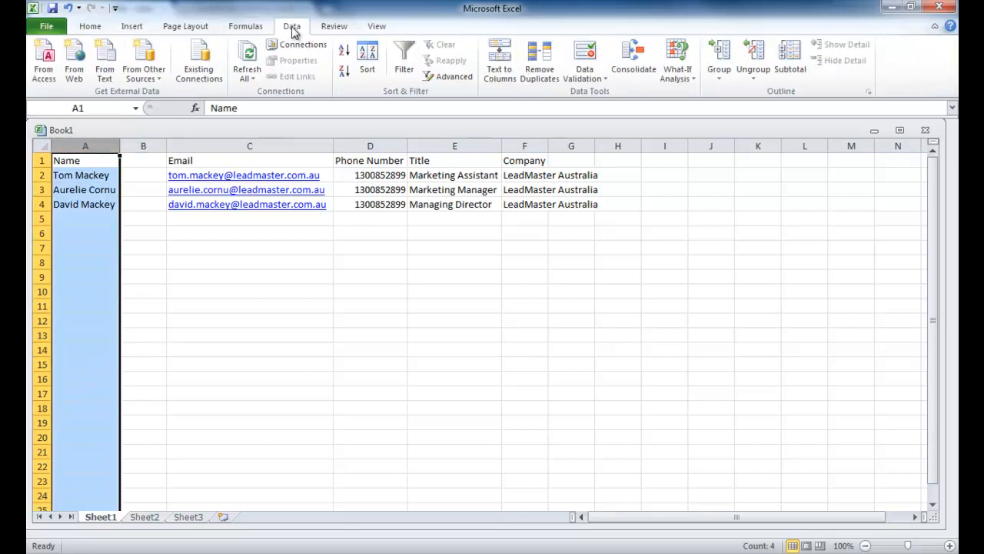
# Run Text to Columns on column A, Delimited with Space, splitting first names and surnames.
pyautogui.click(498, 62)
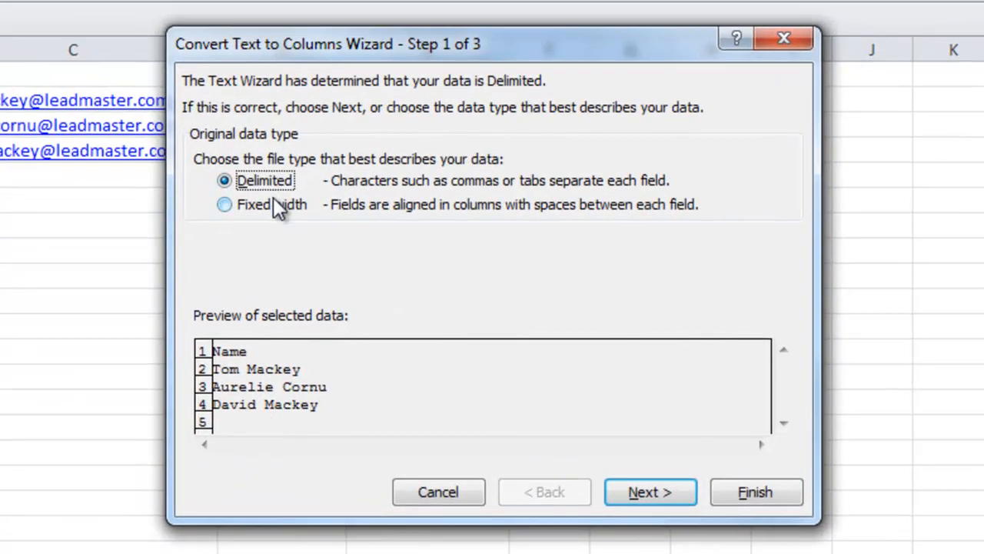
pyautogui.click(643, 496)
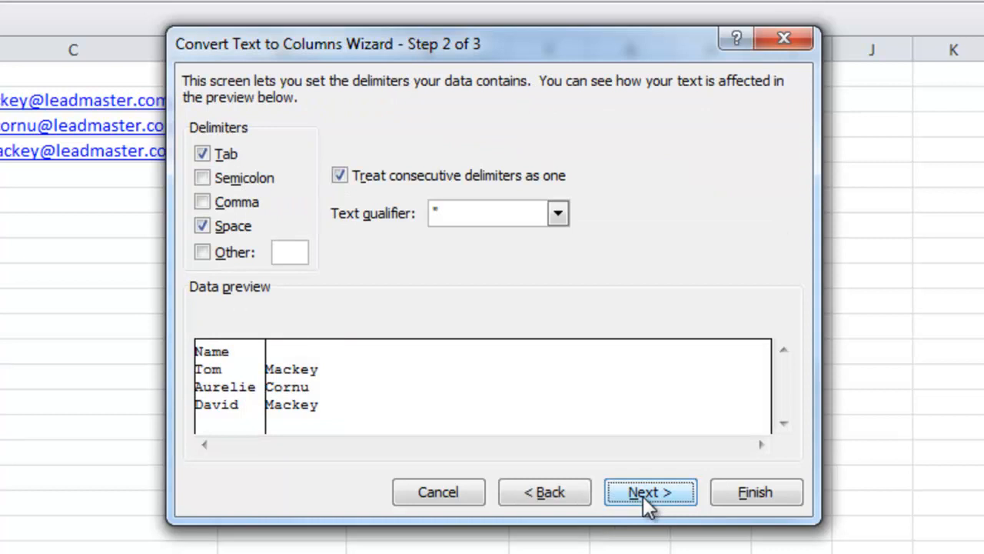
pyautogui.click(201, 234)
pyautogui.click(203, 236)
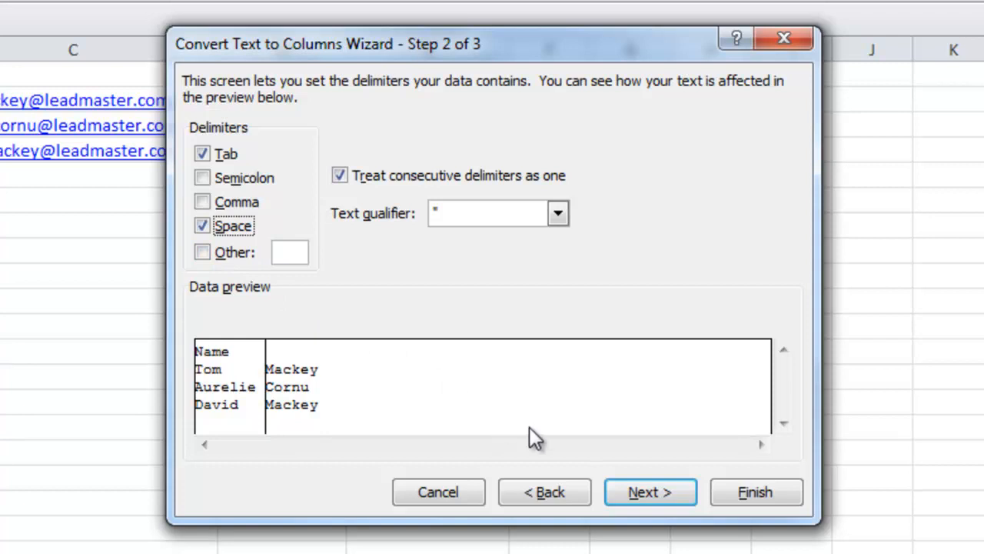
pyautogui.click(654, 494)
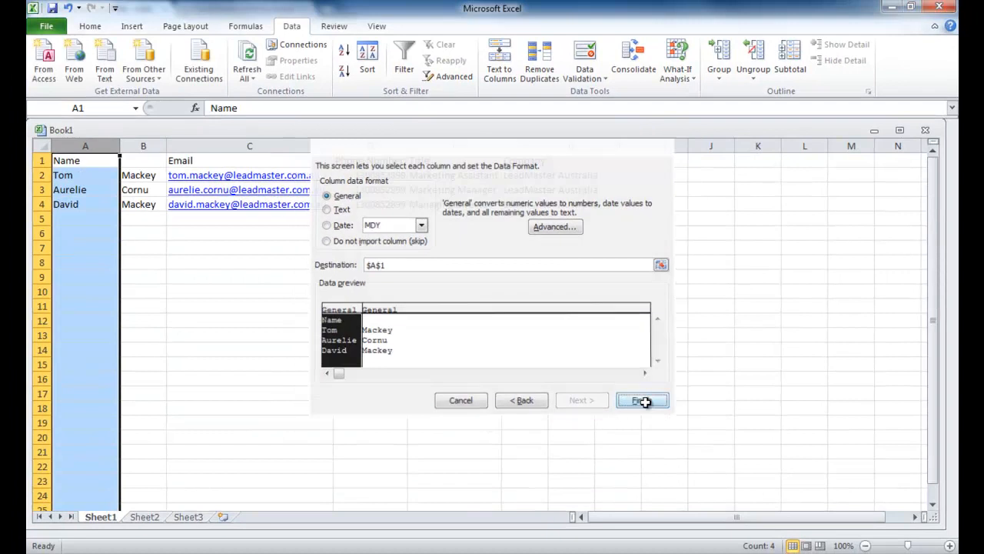
pyautogui.click(652, 409)
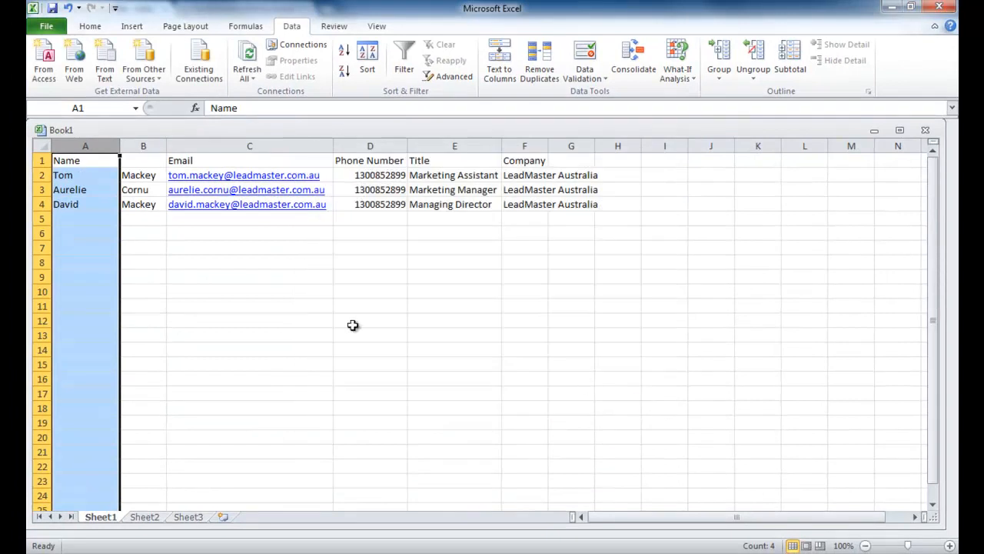
# Replace the A1 heading with 'First Name' and enter 'Surname' in B1.
pyautogui.click(212, 320)
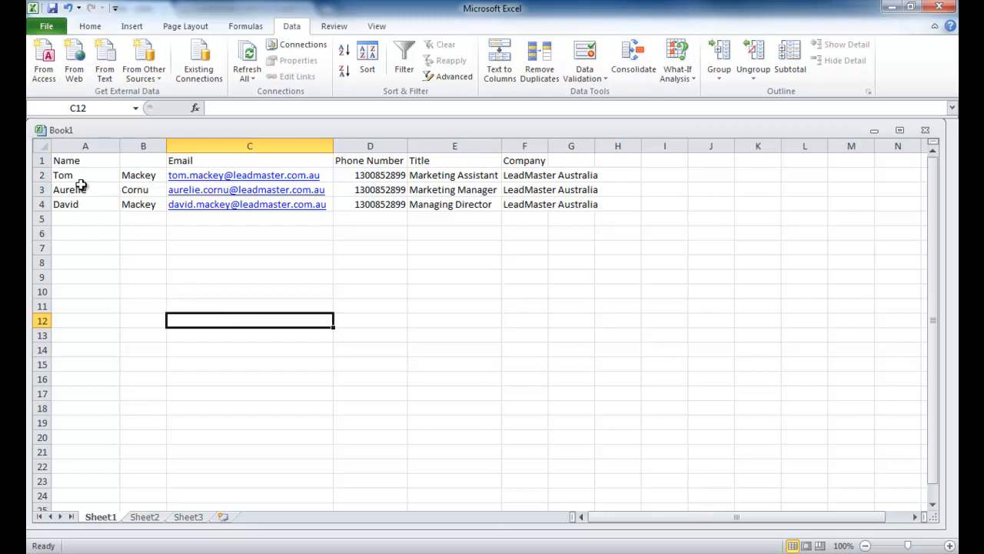
pyautogui.doubleClick(82, 160)
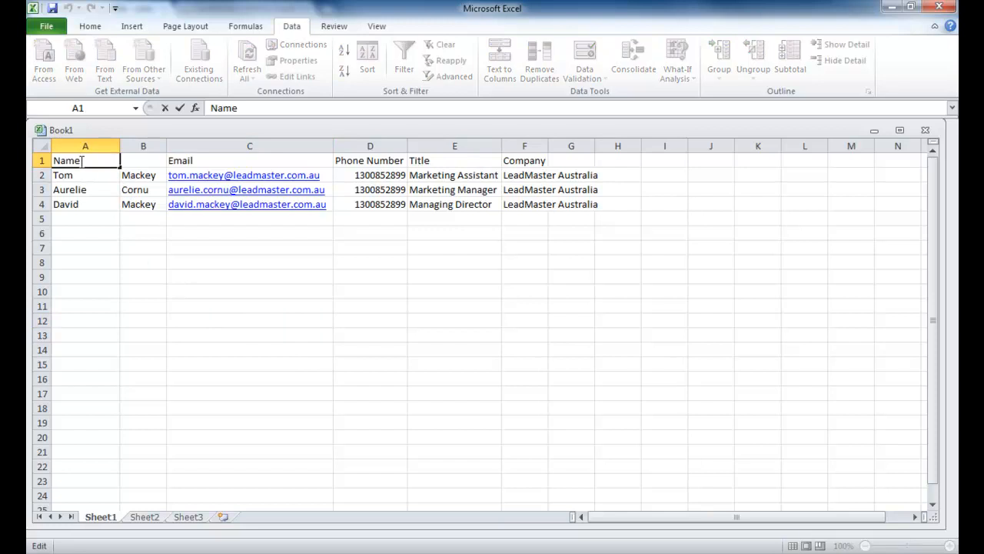
pyautogui.moveTo(82, 160); pyautogui.dragTo(48, 161)
pyautogui.write('First Name')
pyautogui.press('Tab')
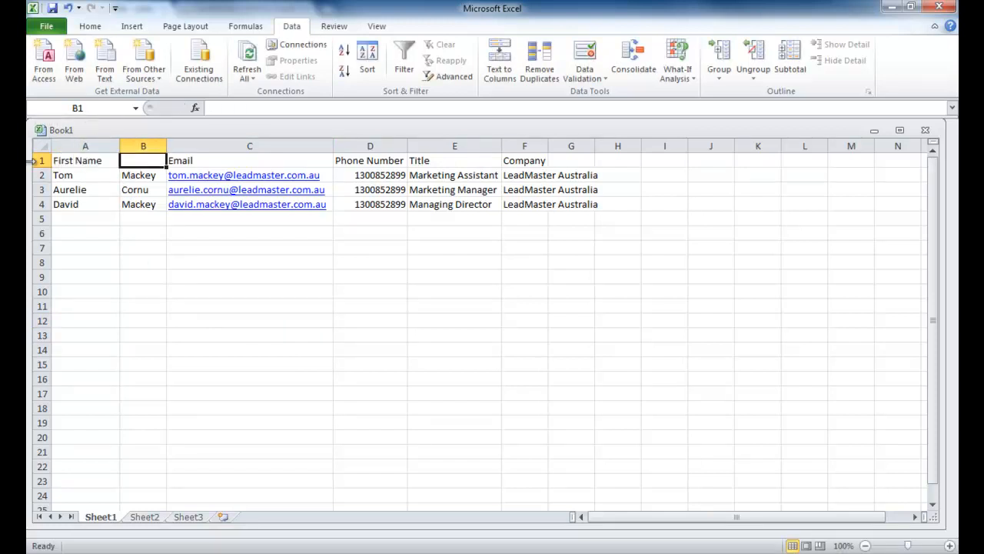
pyautogui.write('Surm')
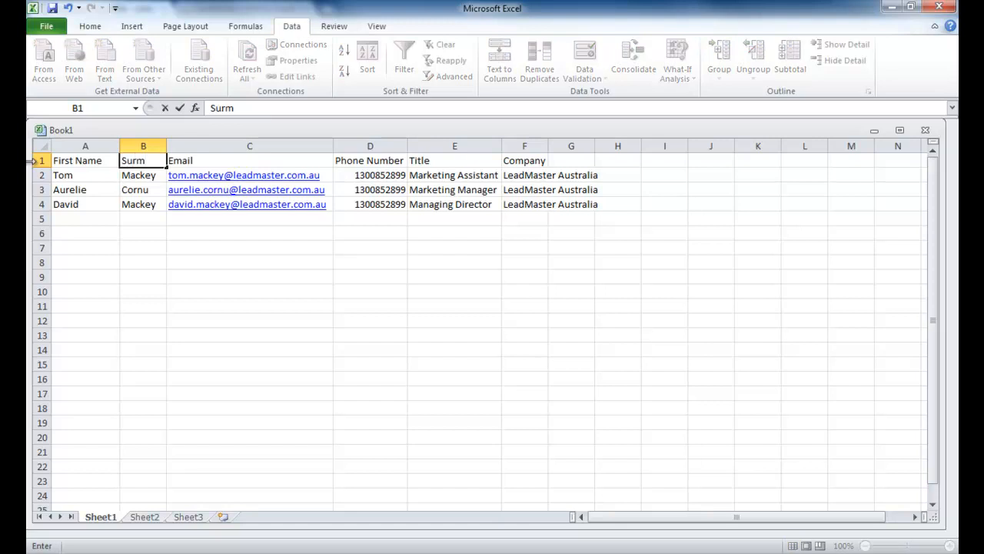
pyautogui.press('BackSpace')
pyautogui.write('name')
pyautogui.click(96, 243)
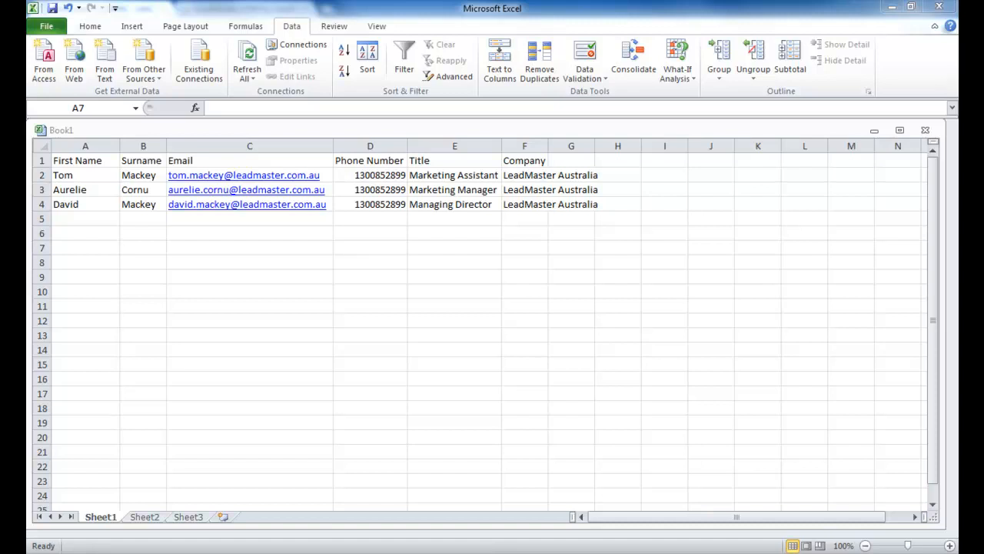
pyautogui.click(47, 28)
pyautogui.click(47, 28)
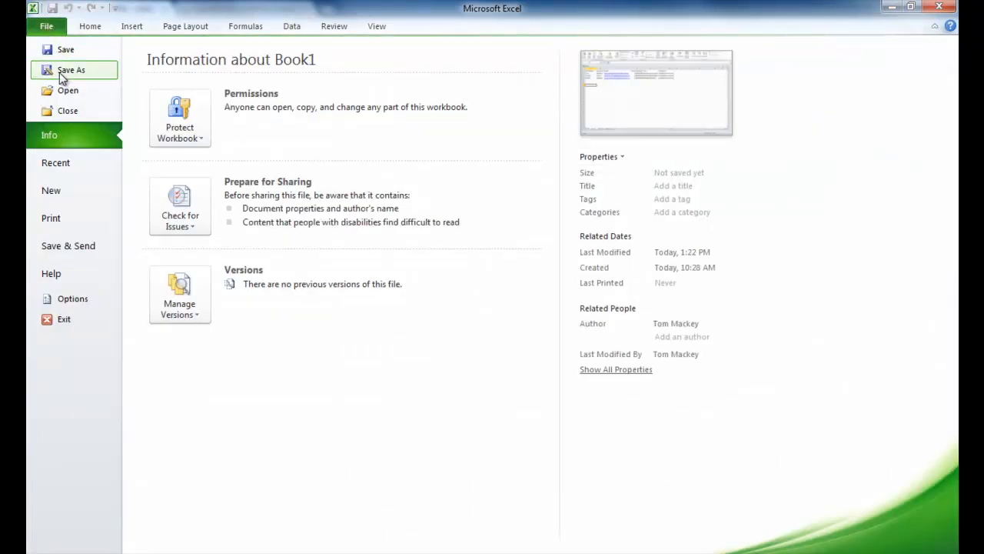
# Save As to the Desktop, type CSV (Comma delimited), file name 'csv import'.
pyautogui.press('Escape')
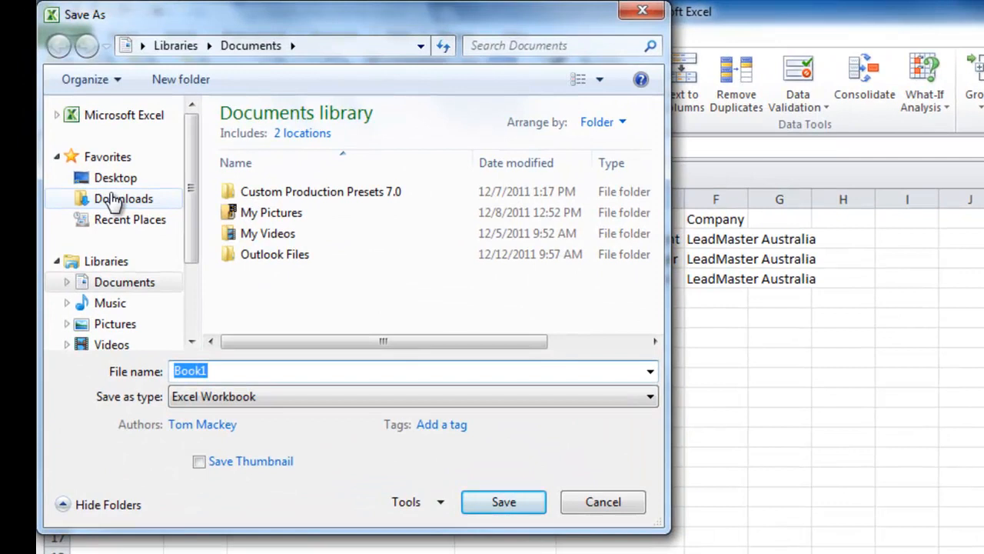
pyautogui.click(104, 180)
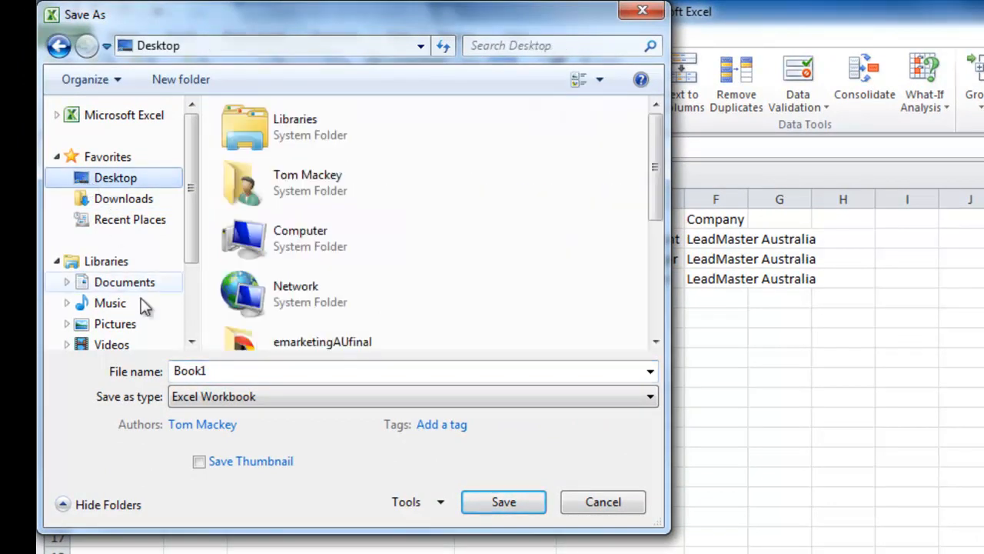
pyautogui.click(292, 400)
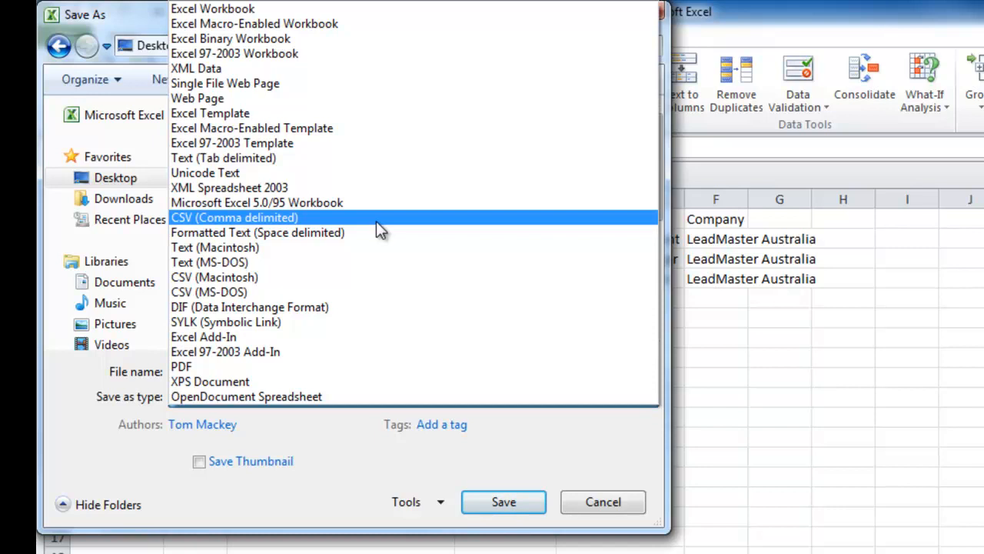
pyautogui.click(376, 221)
pyautogui.click(225, 371)
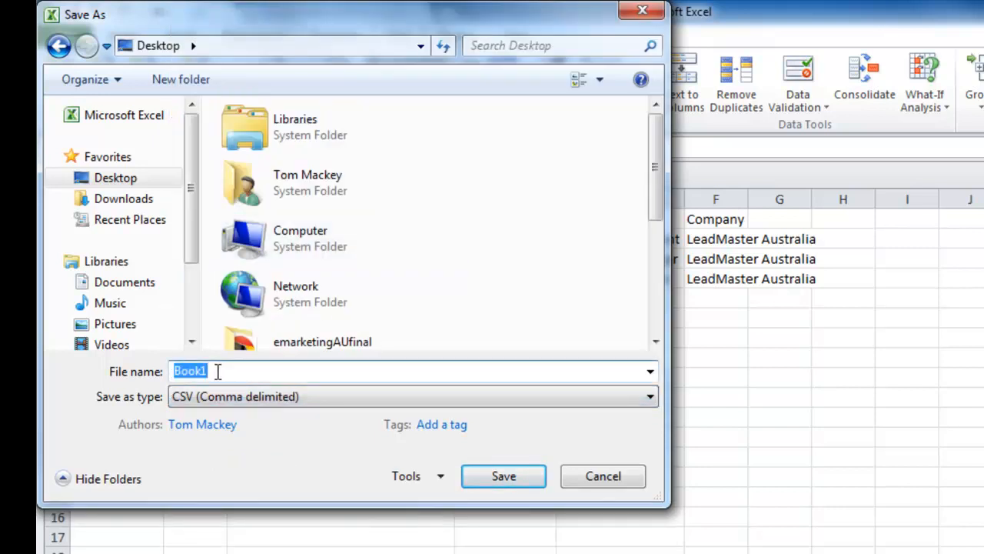
pyautogui.write('csv ')
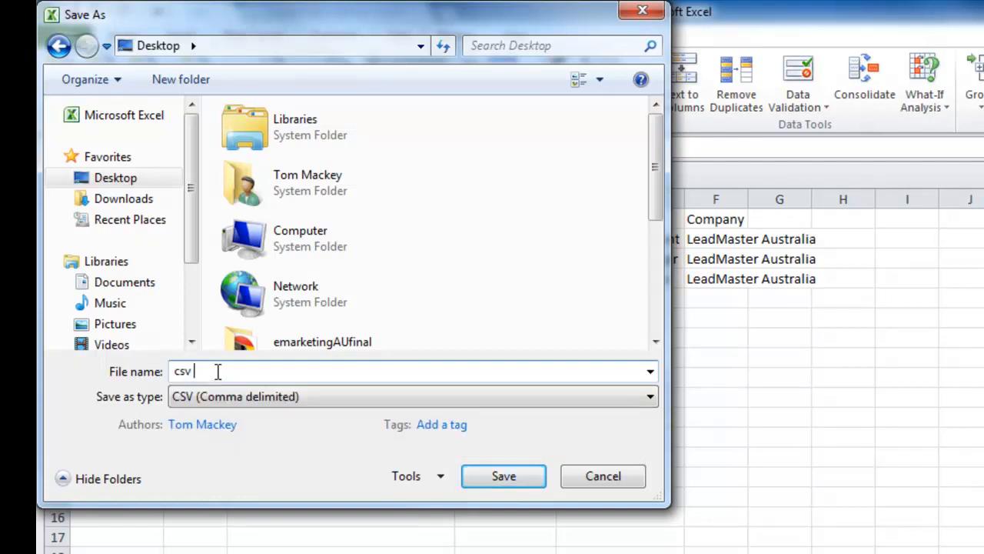
pyautogui.write('import')
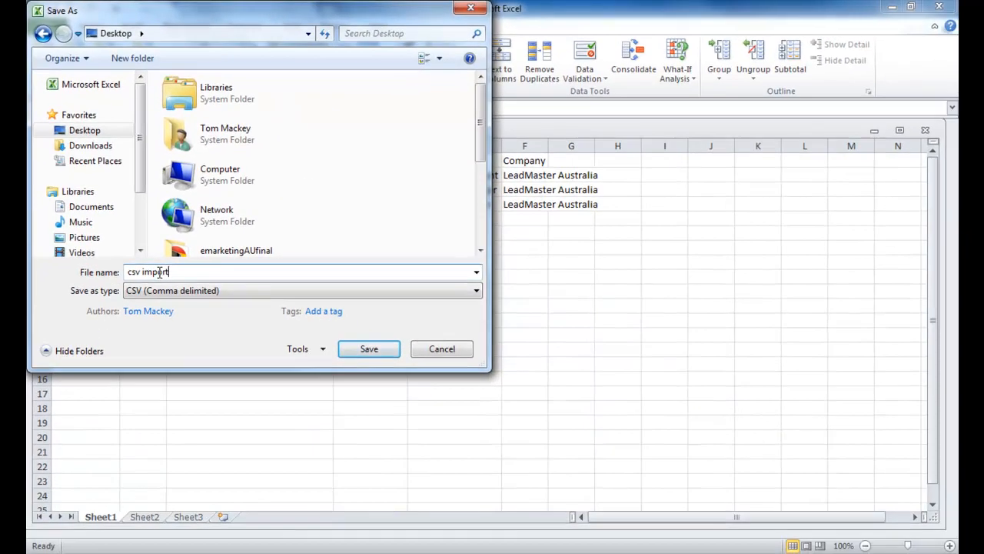
pyautogui.press('Return')
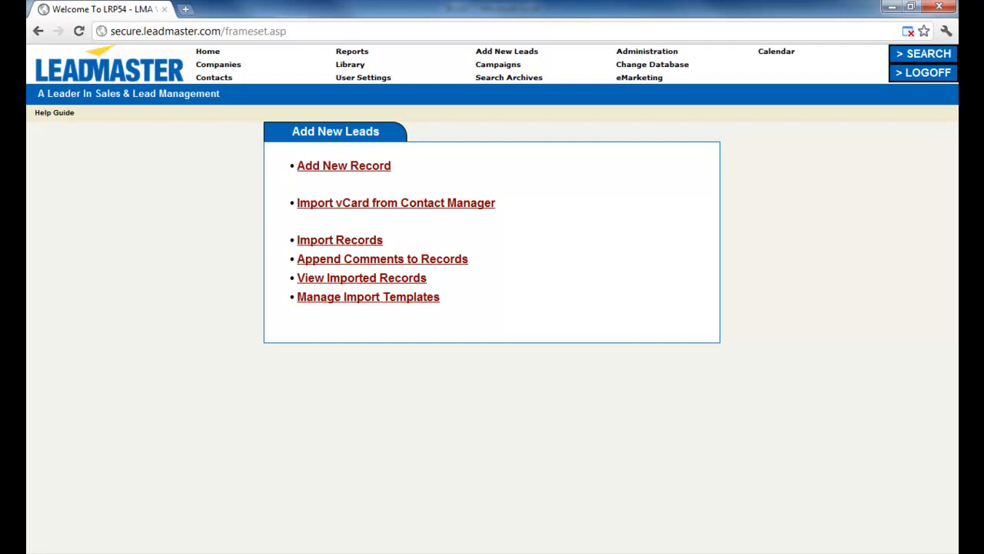
# Start a file import with the default workgroup and upload csv import.csv.
pyautogui.click(318, 240)
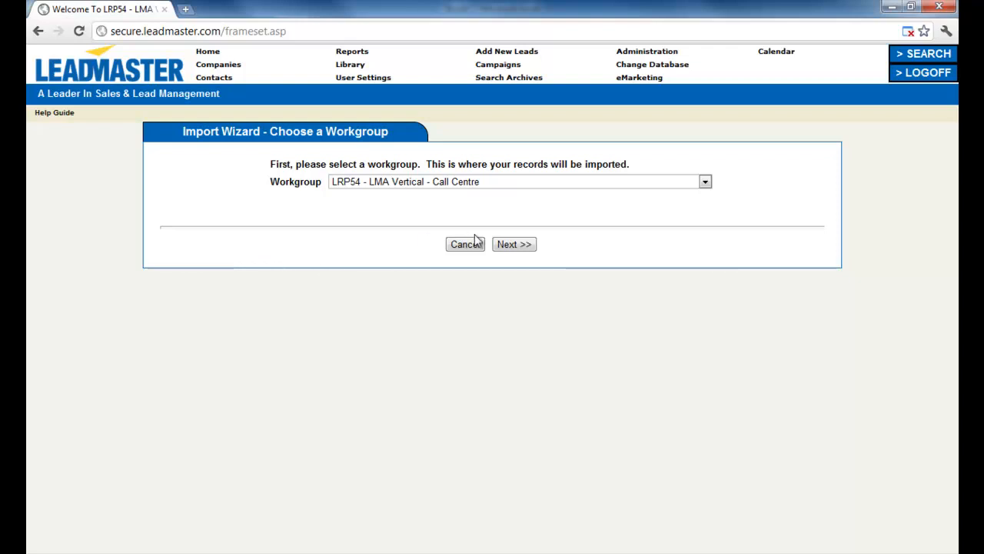
pyautogui.click(509, 246)
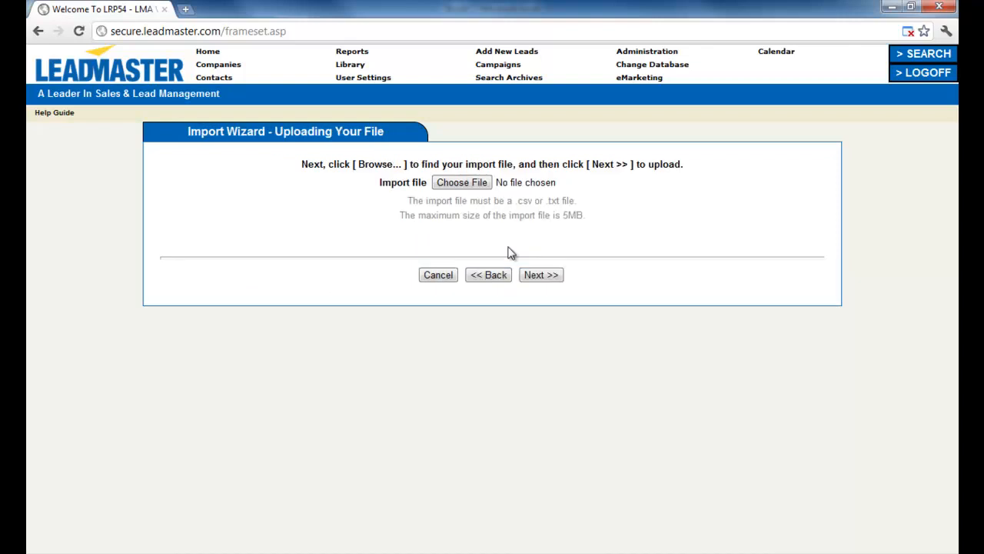
pyautogui.click(461, 182)
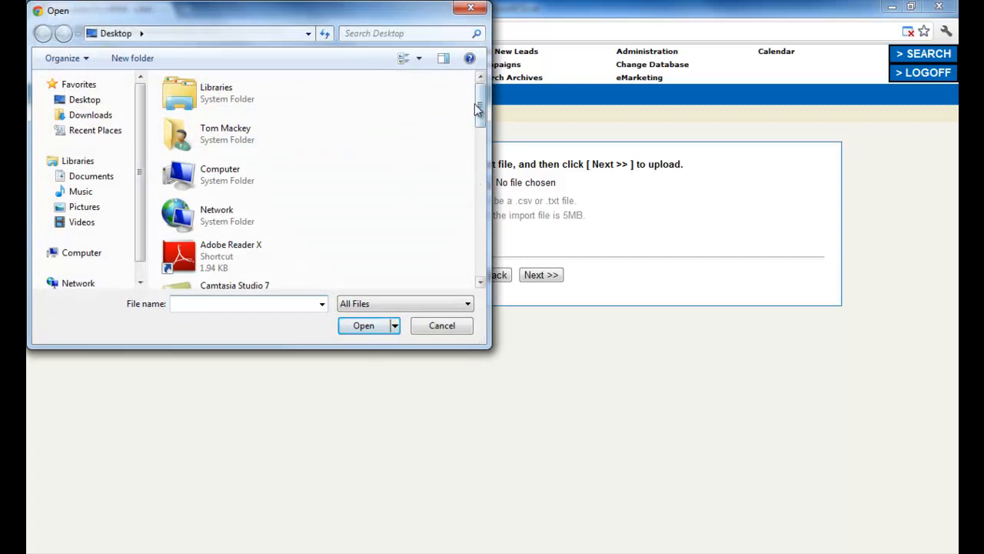
pyautogui.moveTo(479, 112); pyautogui.dragTo(477, 234)
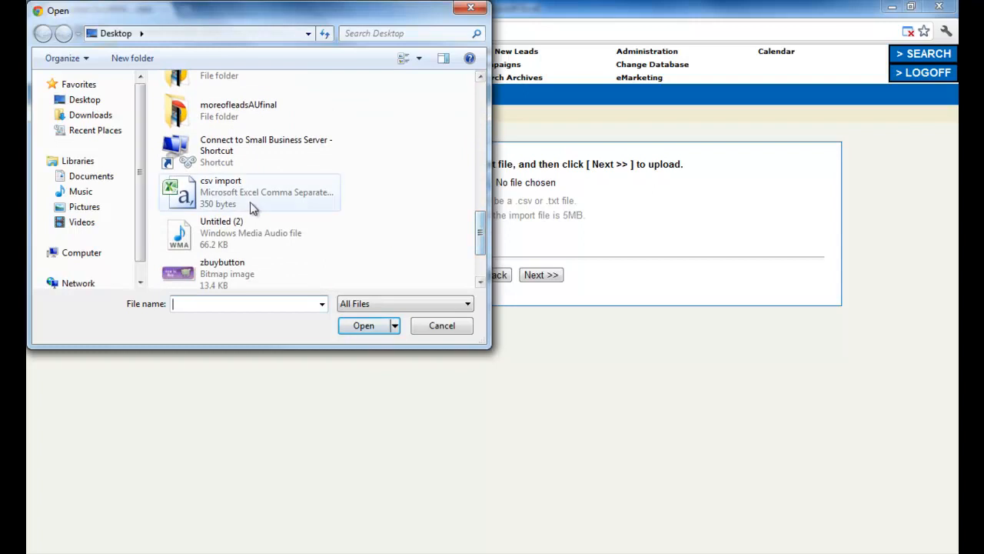
pyautogui.click(240, 197)
pyautogui.click(362, 327)
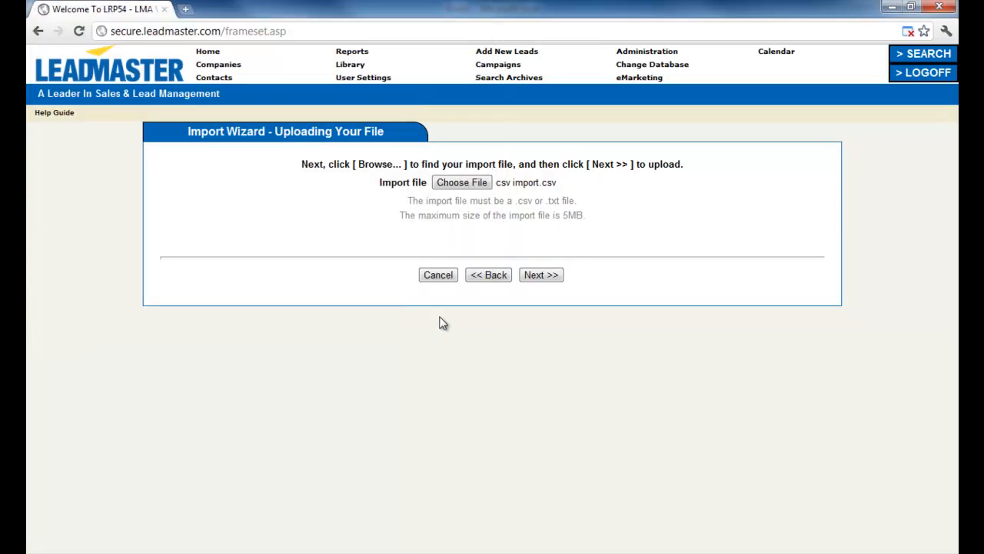
pyautogui.click(538, 277)
pyautogui.click(538, 275)
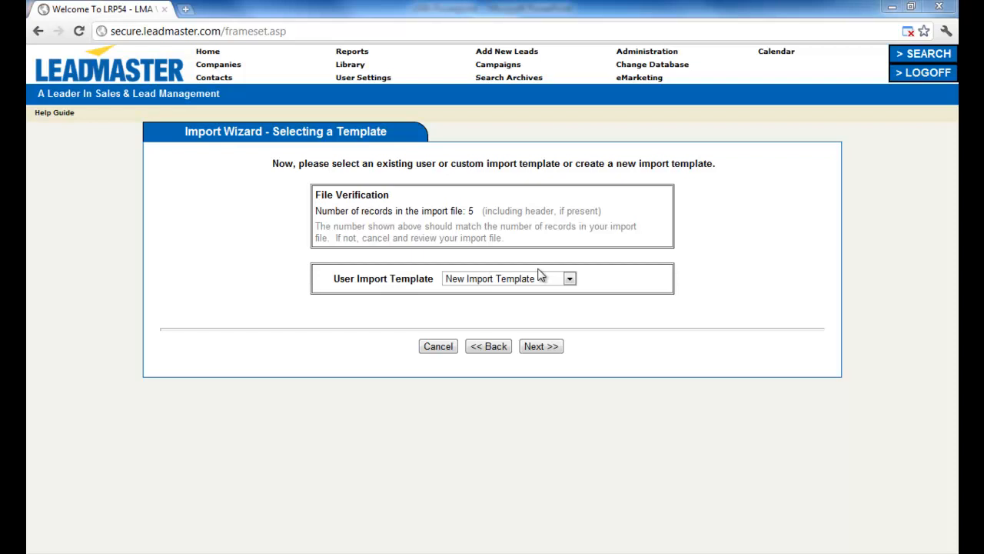
# Keep New Import Template as the import template and continue.
pyautogui.click(560, 277)
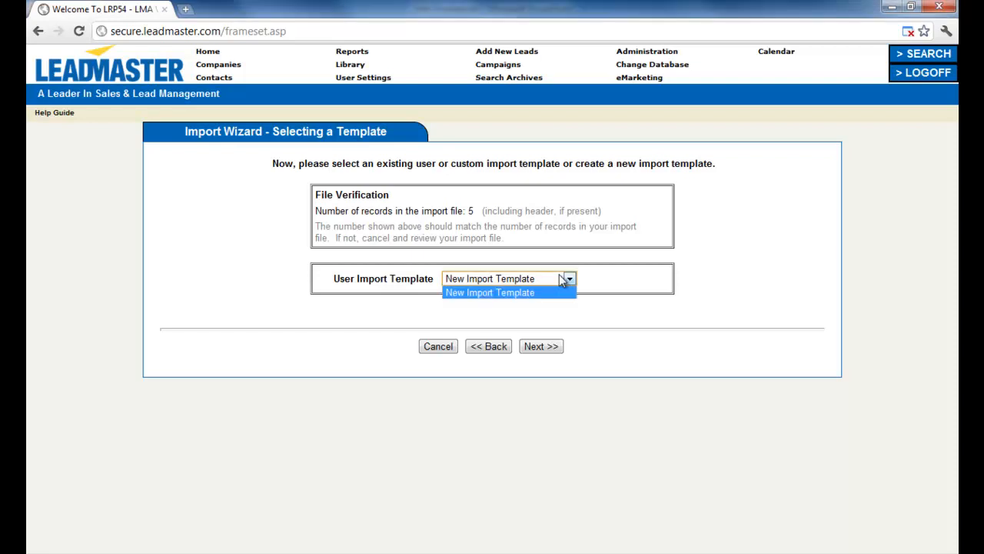
pyautogui.click(562, 280)
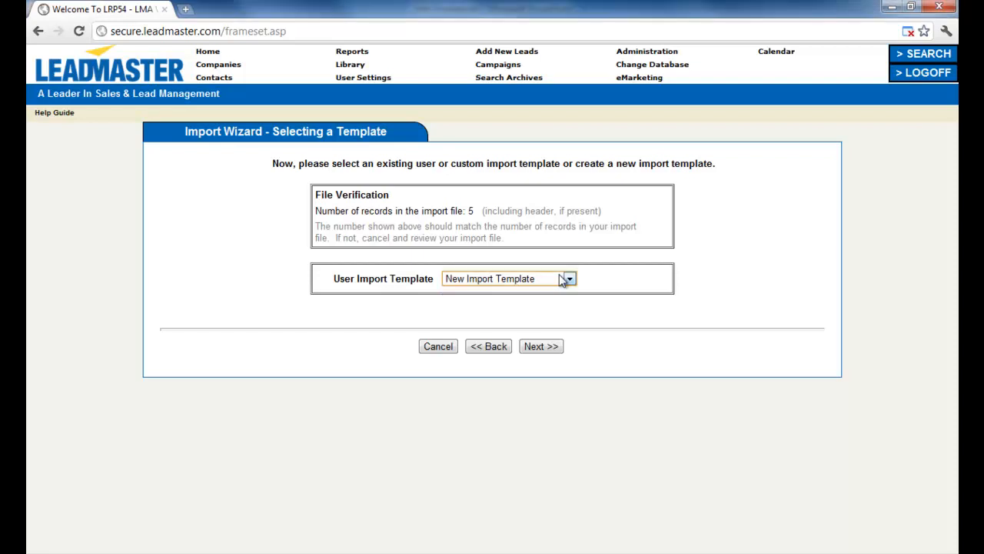
pyautogui.click(551, 346)
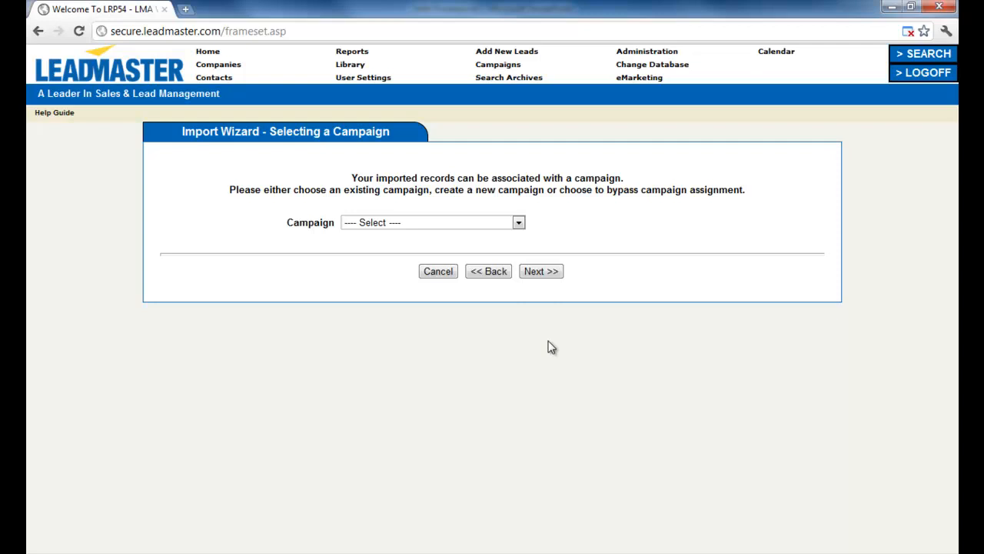
# Link the imported records to the CSV Test Import campaign.
pyautogui.click(519, 223)
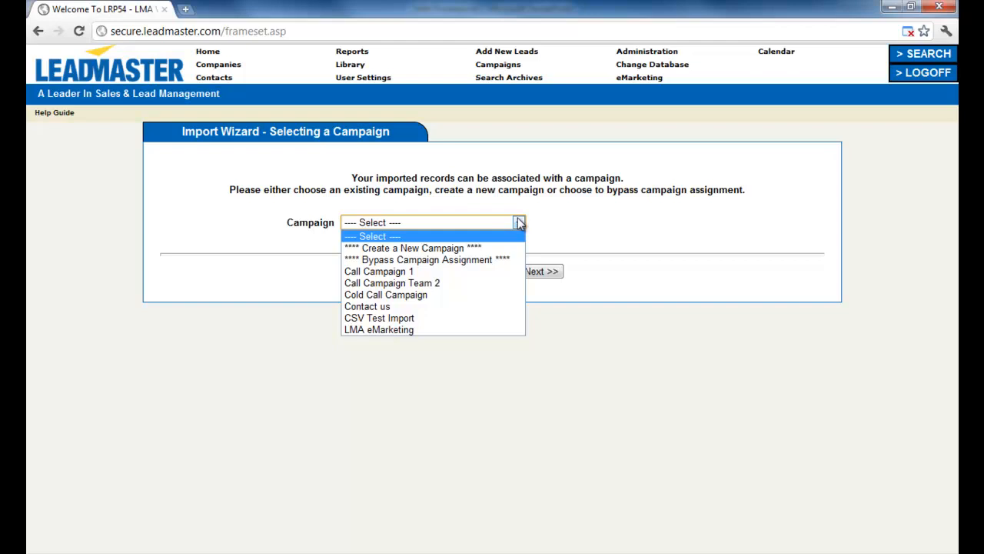
pyautogui.click(478, 321)
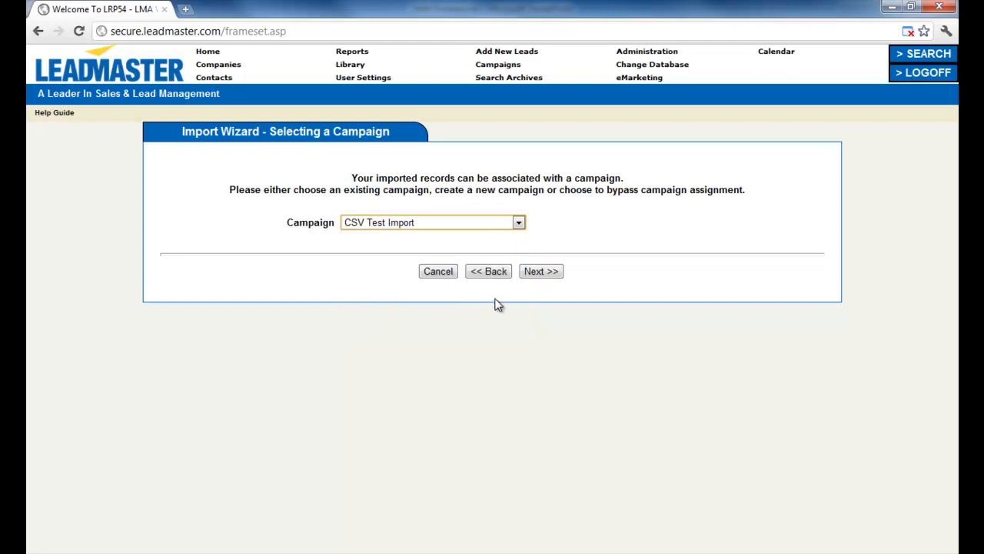
pyautogui.click(538, 277)
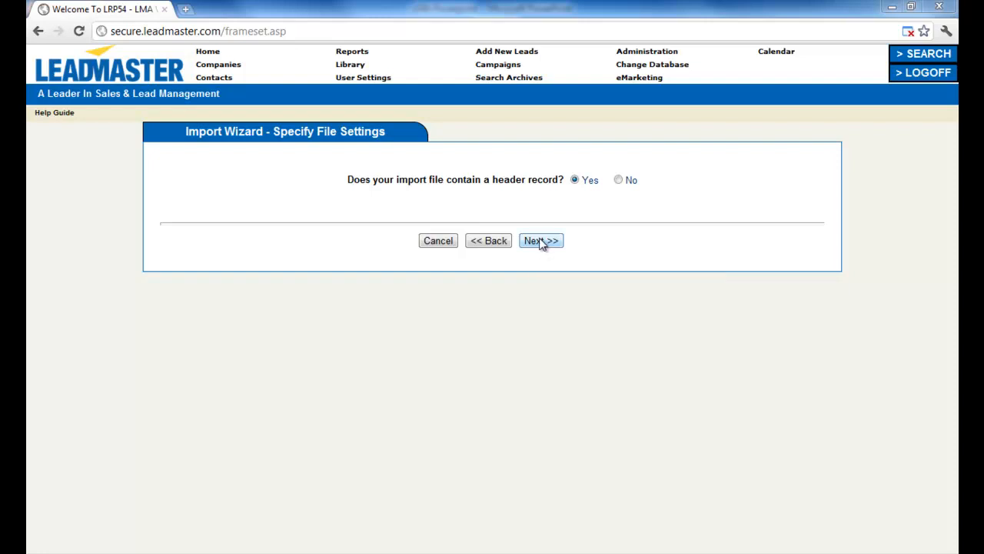
# Confirm the header record, then map First Name to F Name and Surname to L Name.
pyautogui.click(541, 242)
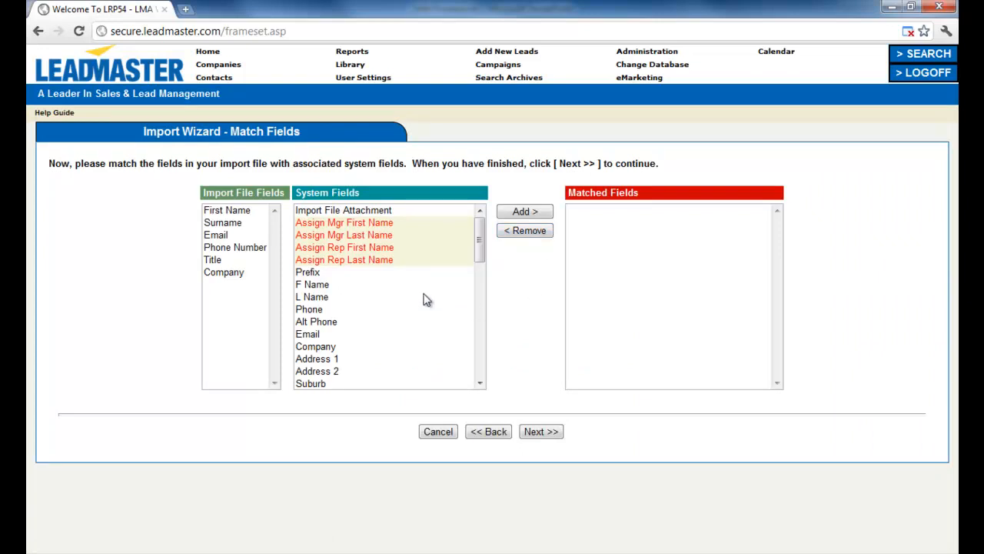
pyautogui.click(224, 210)
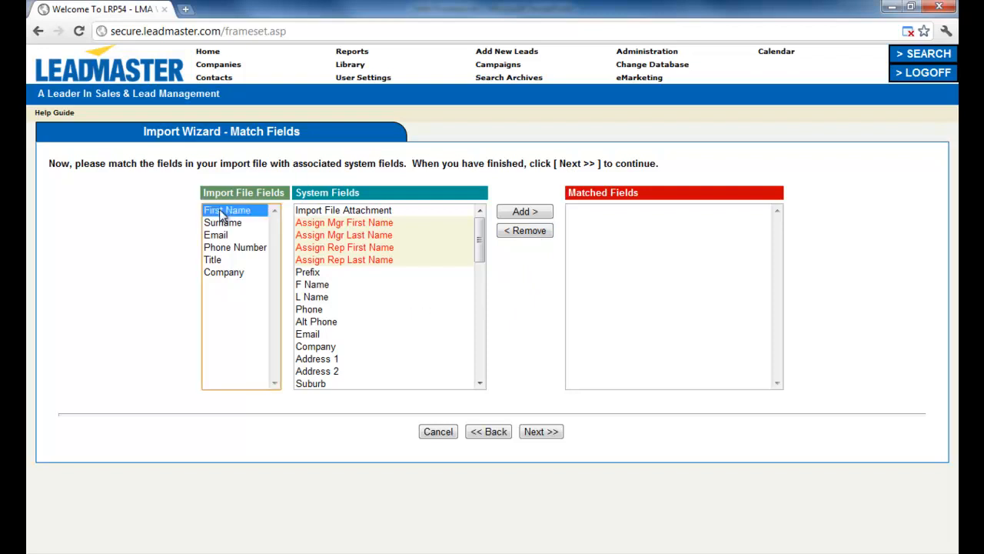
pyautogui.click(302, 286)
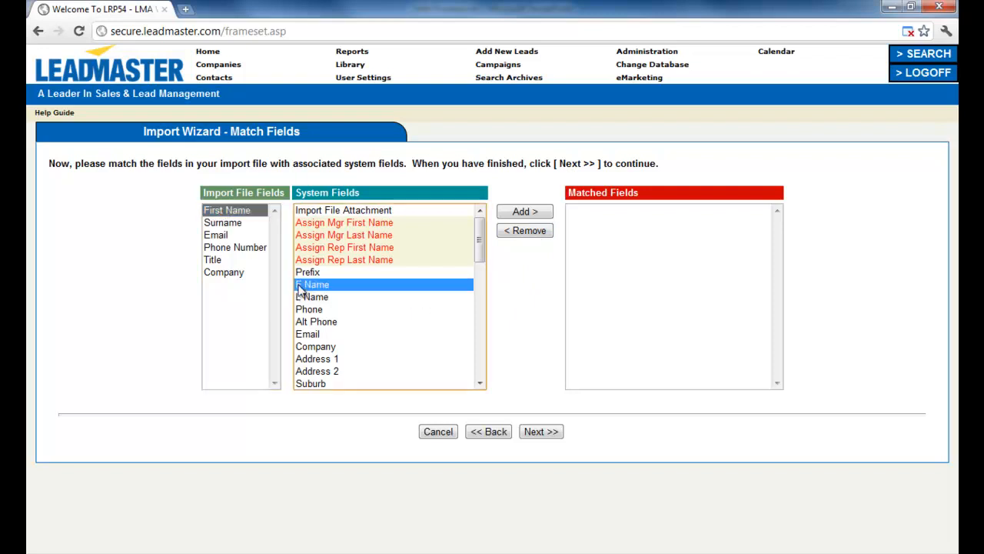
pyautogui.click(518, 214)
pyautogui.click(222, 225)
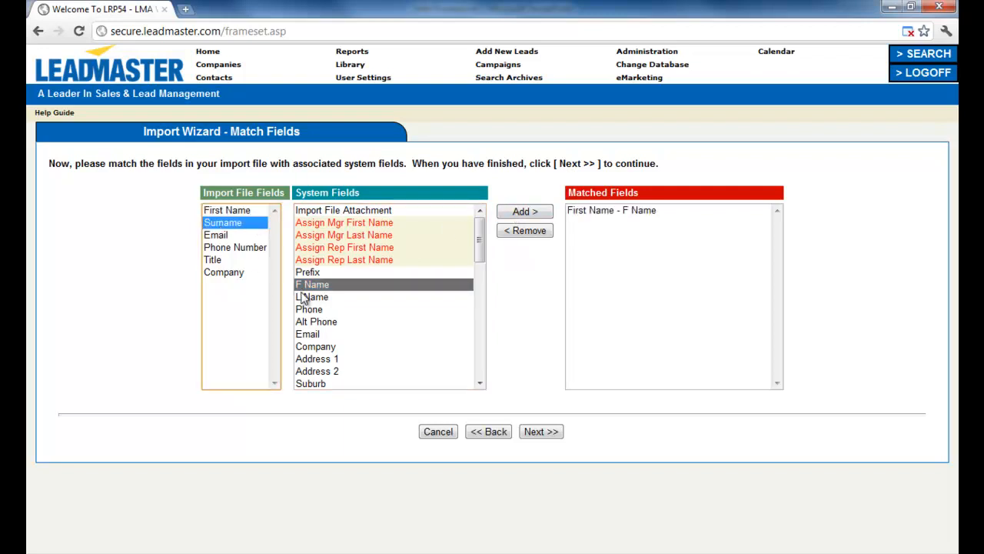
pyautogui.click(306, 300)
pyautogui.click(509, 213)
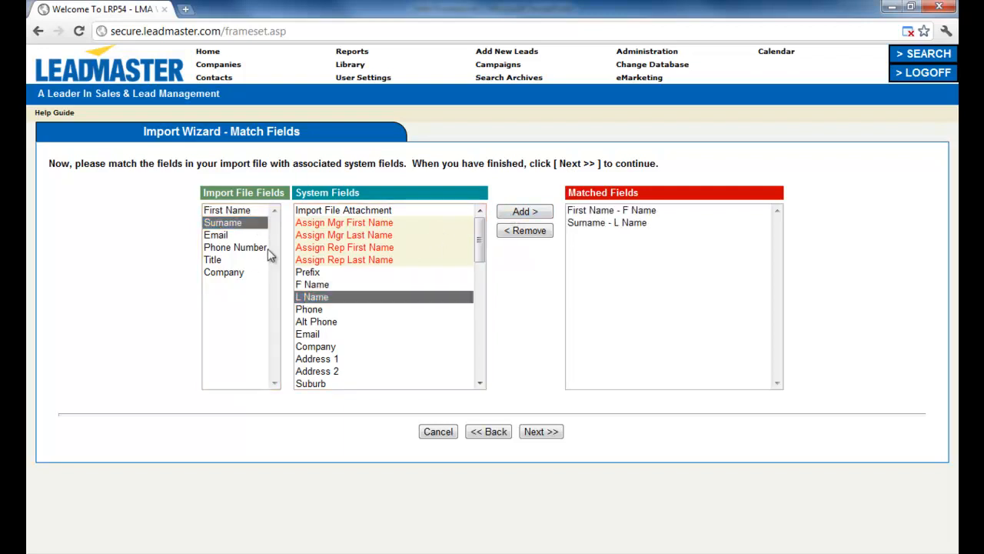
# Map Email to Email, Phone Number to Phone, and Company to Company.
pyautogui.click(227, 237)
pyautogui.click(308, 335)
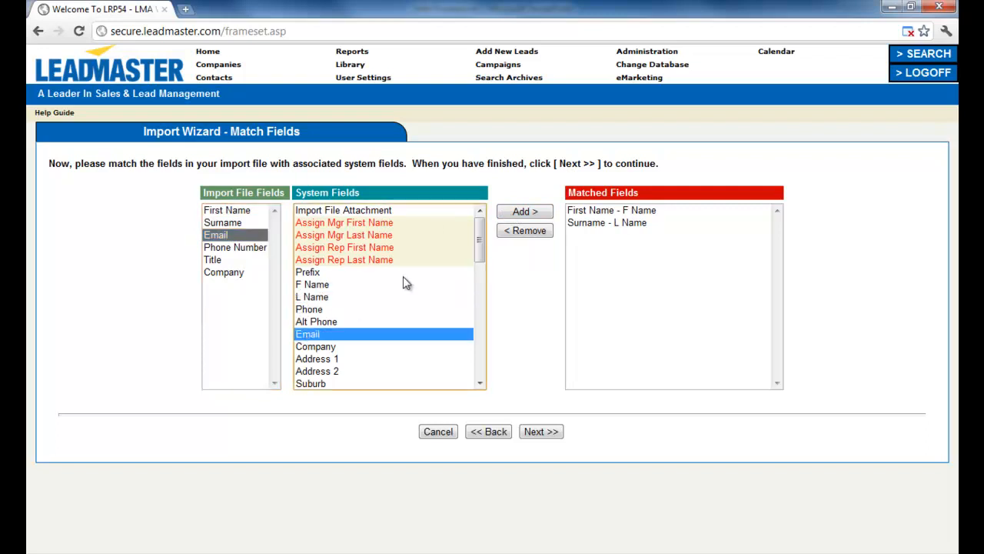
pyautogui.click(514, 213)
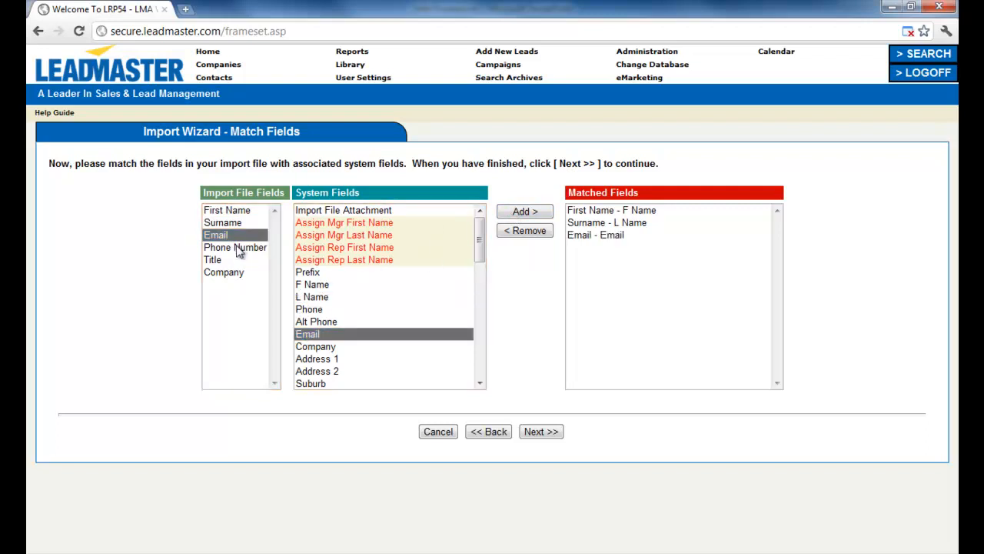
pyautogui.click(239, 250)
pyautogui.click(315, 309)
pyautogui.click(509, 213)
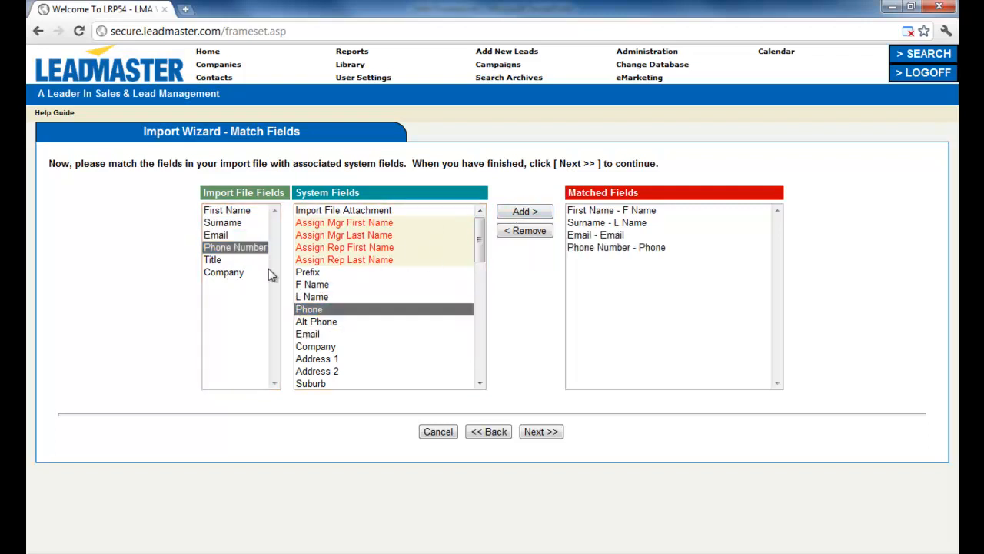
pyautogui.click(223, 275)
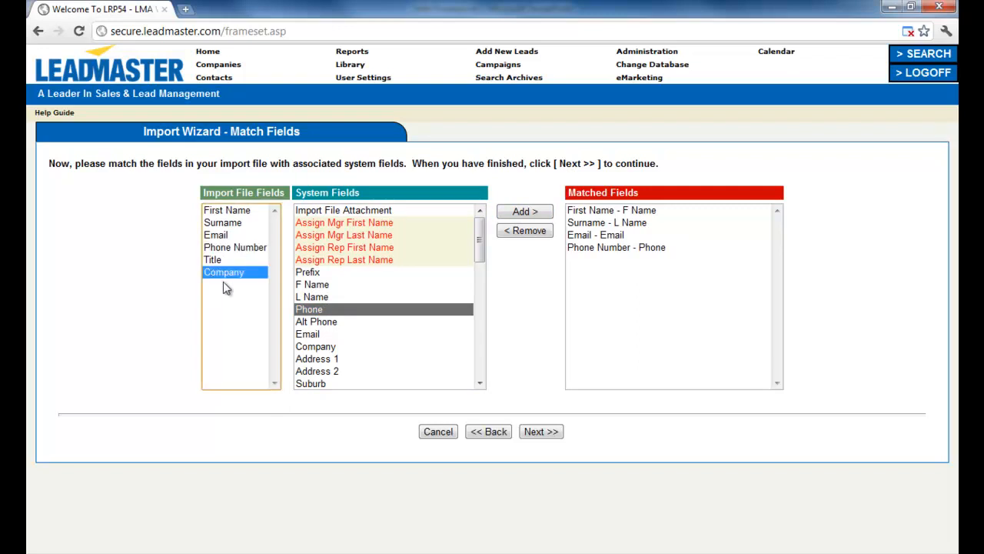
pyautogui.click(331, 347)
pyautogui.click(526, 212)
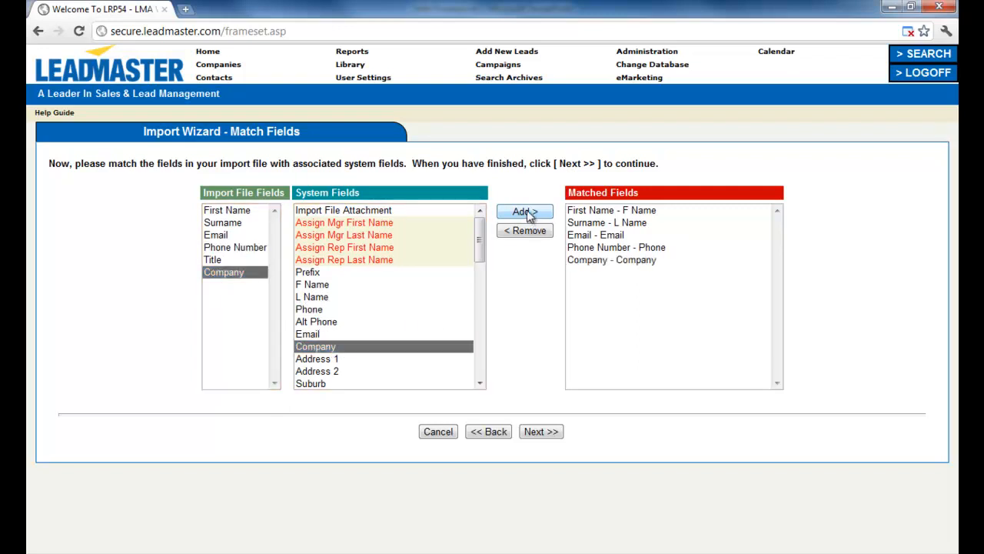
pyautogui.click(539, 434)
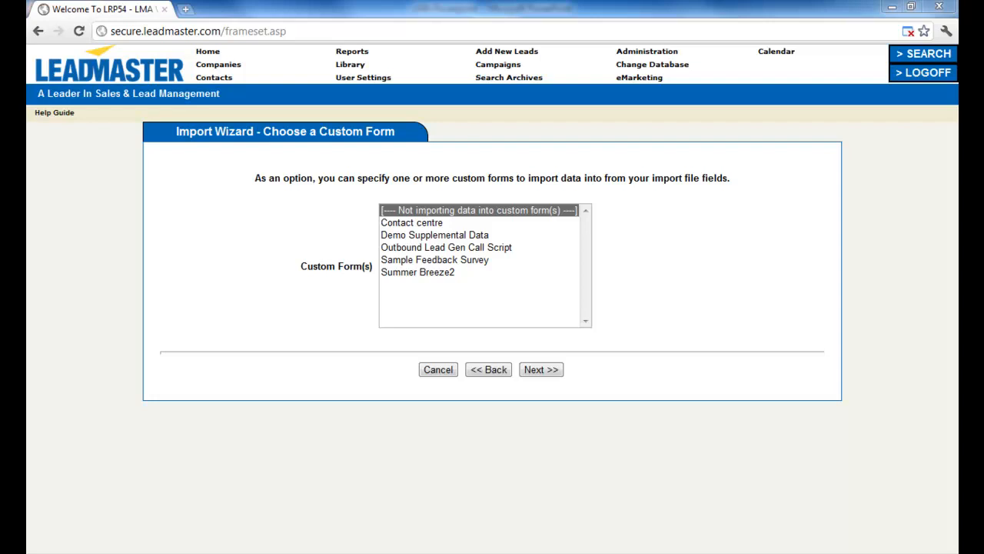
# Skip custom forms, leave records unassigned, and decline loading additional contacts.
pyautogui.click(556, 372)
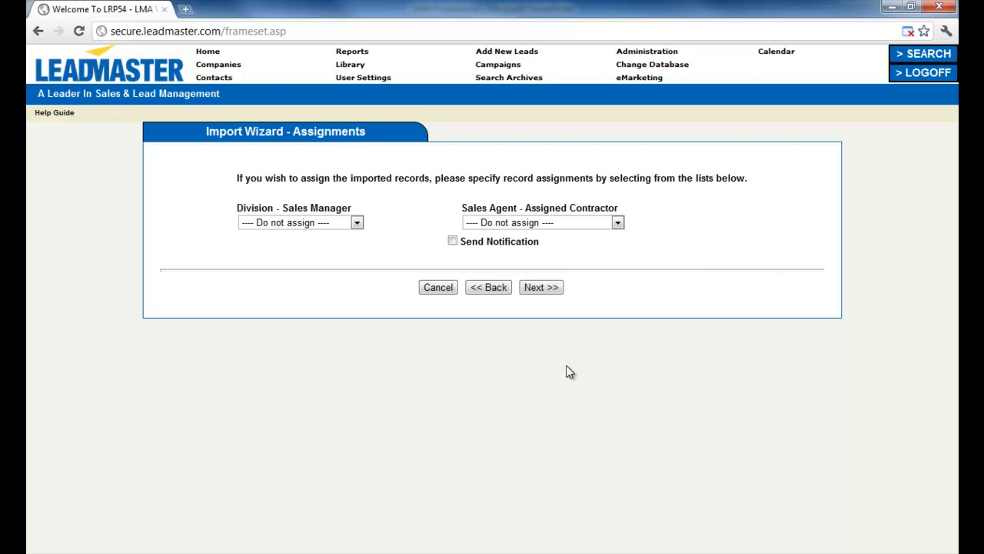
pyautogui.click(356, 223)
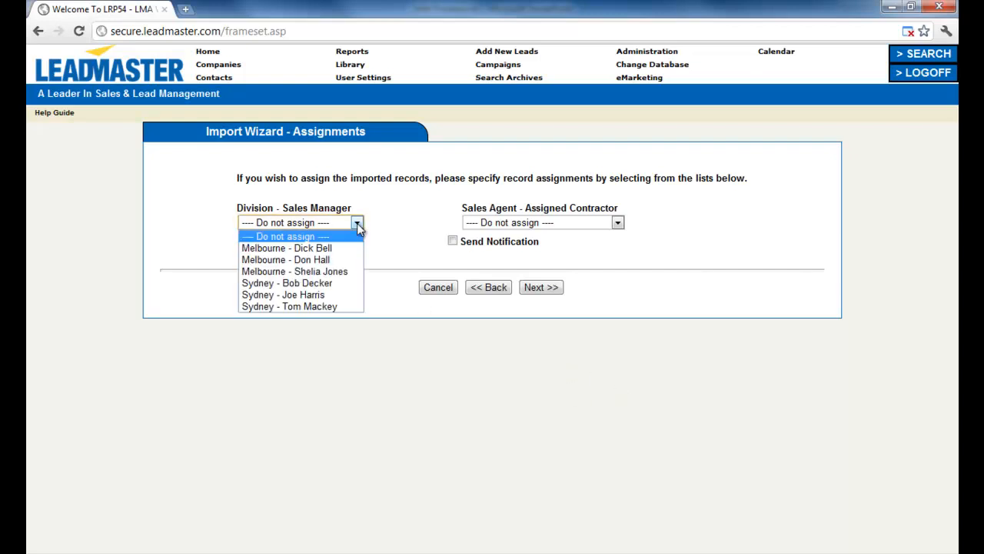
pyautogui.click(357, 223)
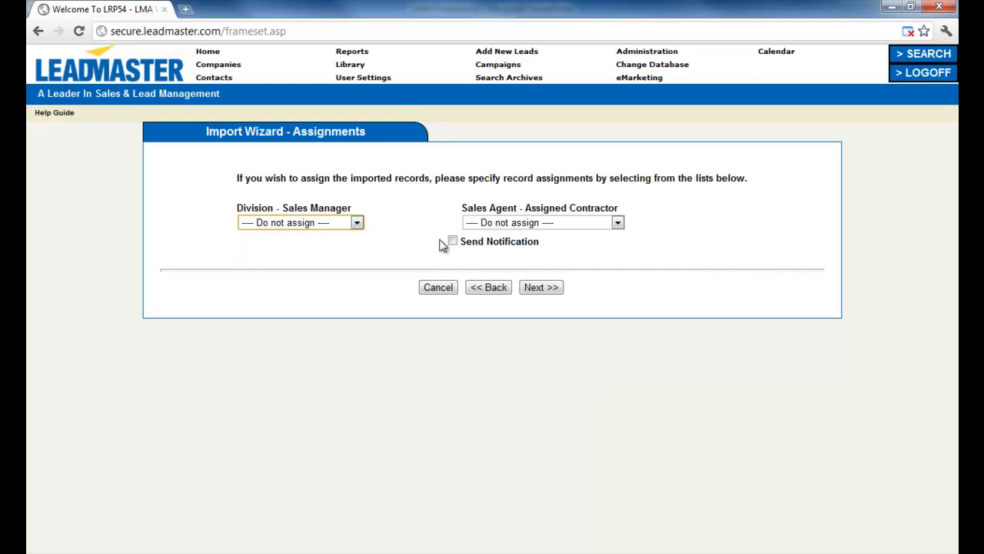
pyautogui.click(527, 289)
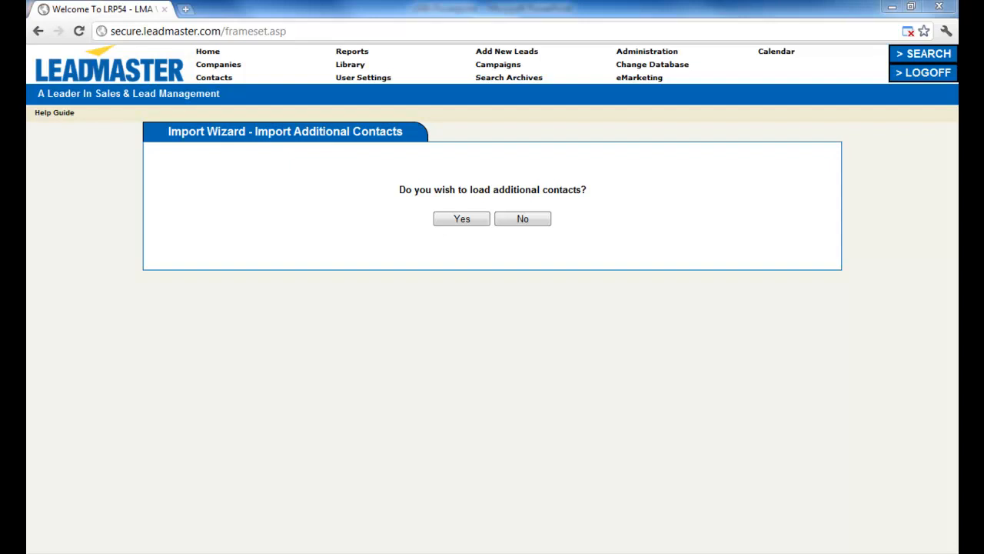
pyautogui.click(522, 221)
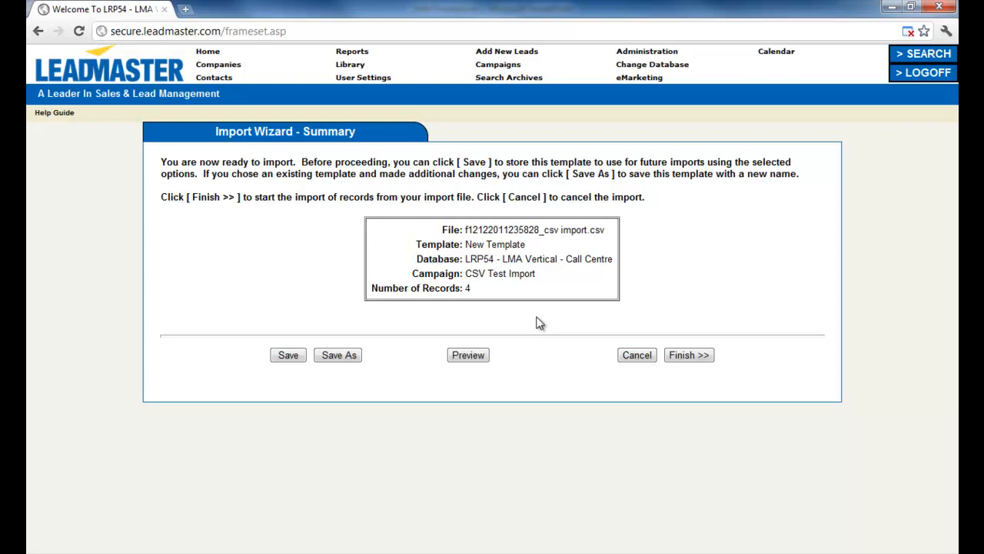
# Finish the import of 4 records and return to the home dashboard.
pyautogui.click(688, 360)
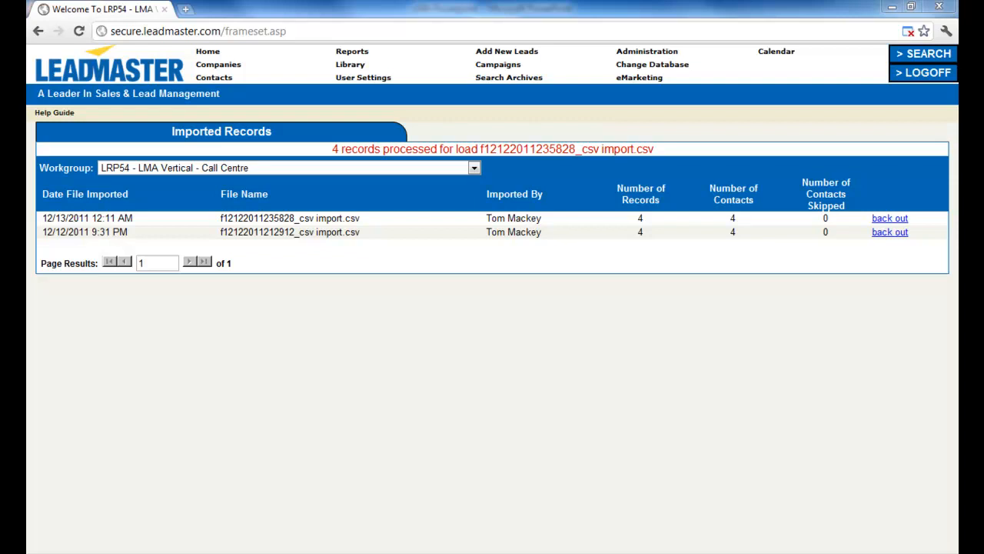
pyautogui.click(198, 51)
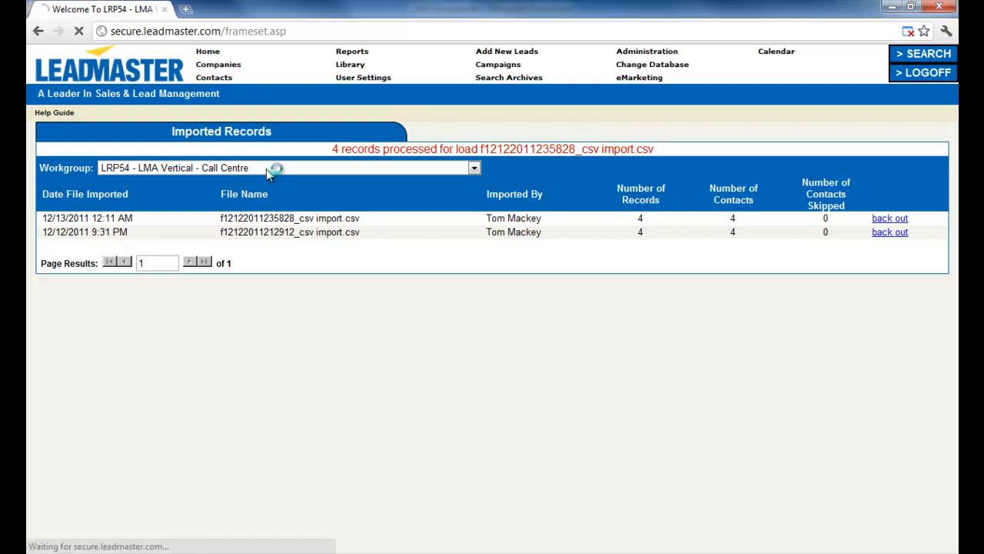